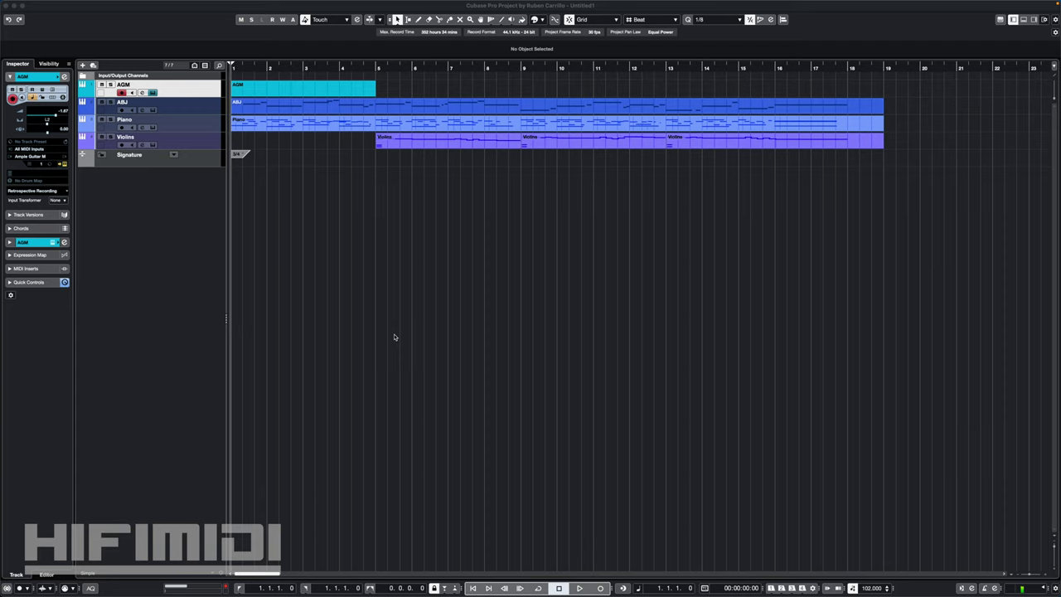
# Play the four-track arrangement from bar 1, then open Ample Guitar Martin on the AGM track
pyautogui.click(351, 179)
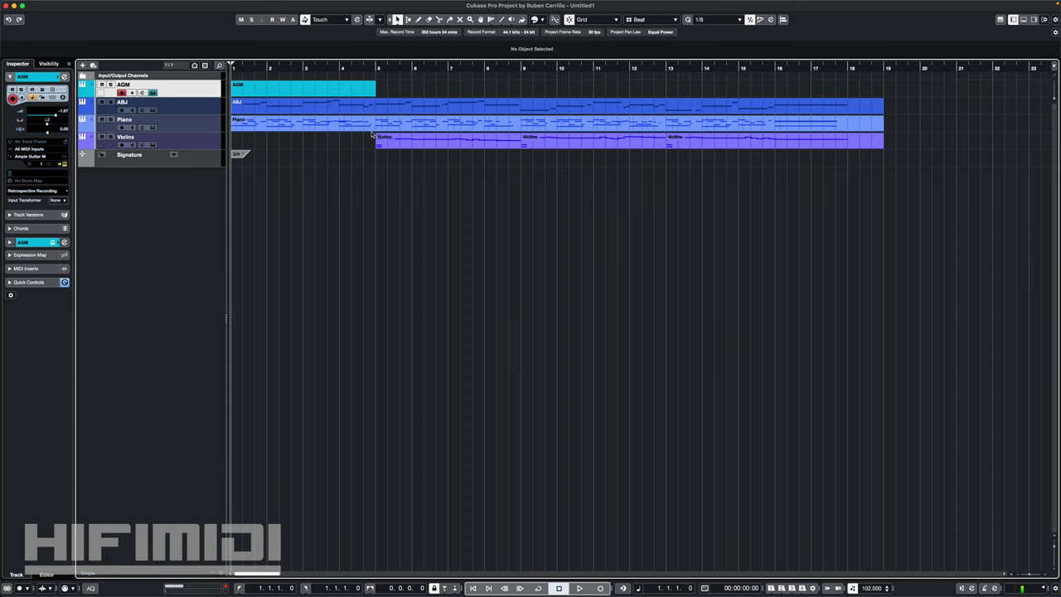
pyautogui.press('space')
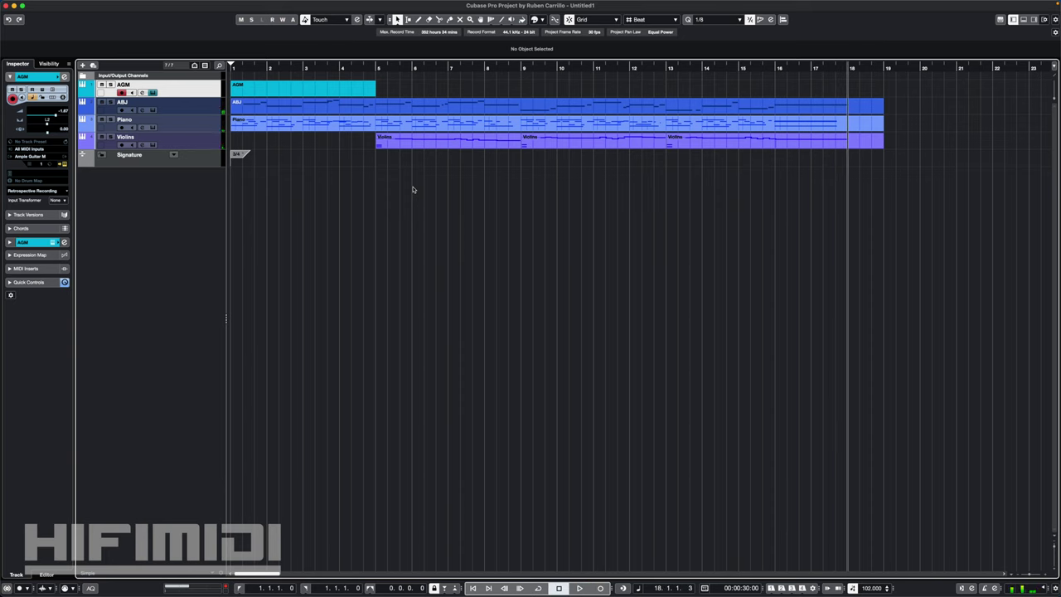
pyautogui.press('Home')
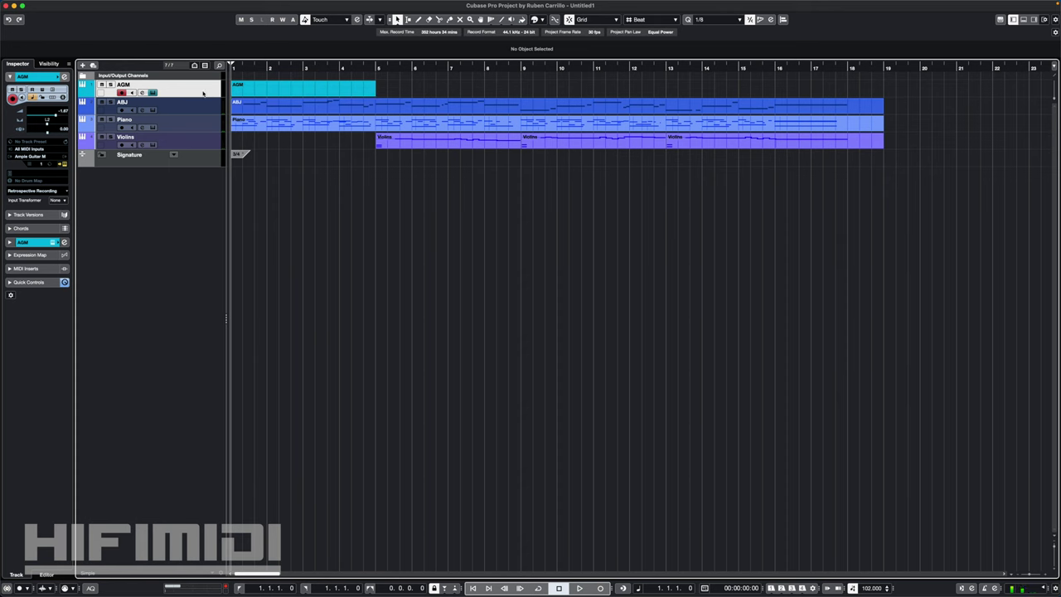
pyautogui.press('e')
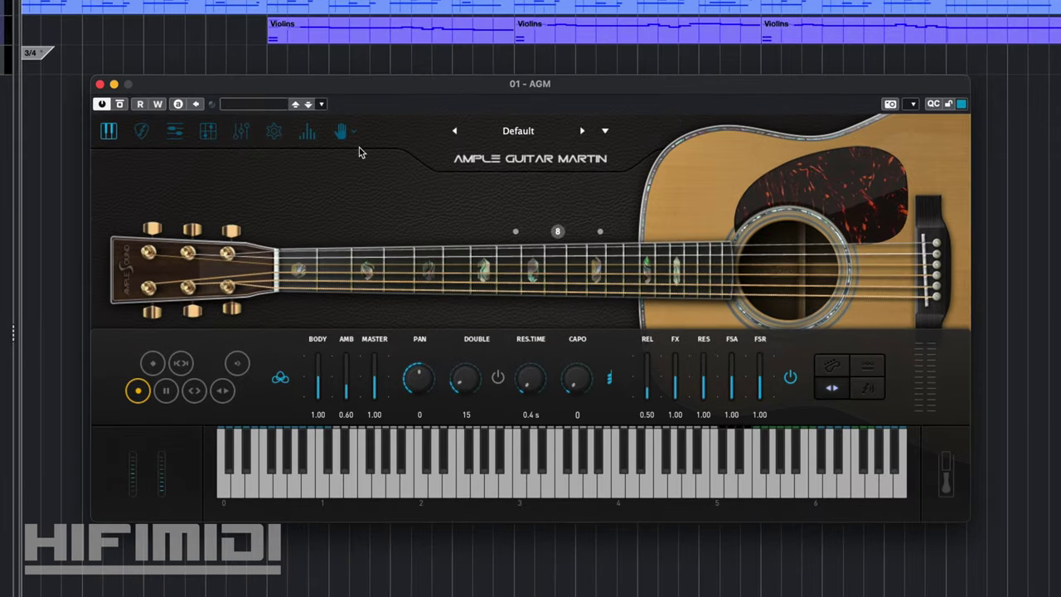
# Switch Ample Guitar Martin to the Strum Library and change its reverb from Large Hall to Room
pyautogui.click(345, 133)
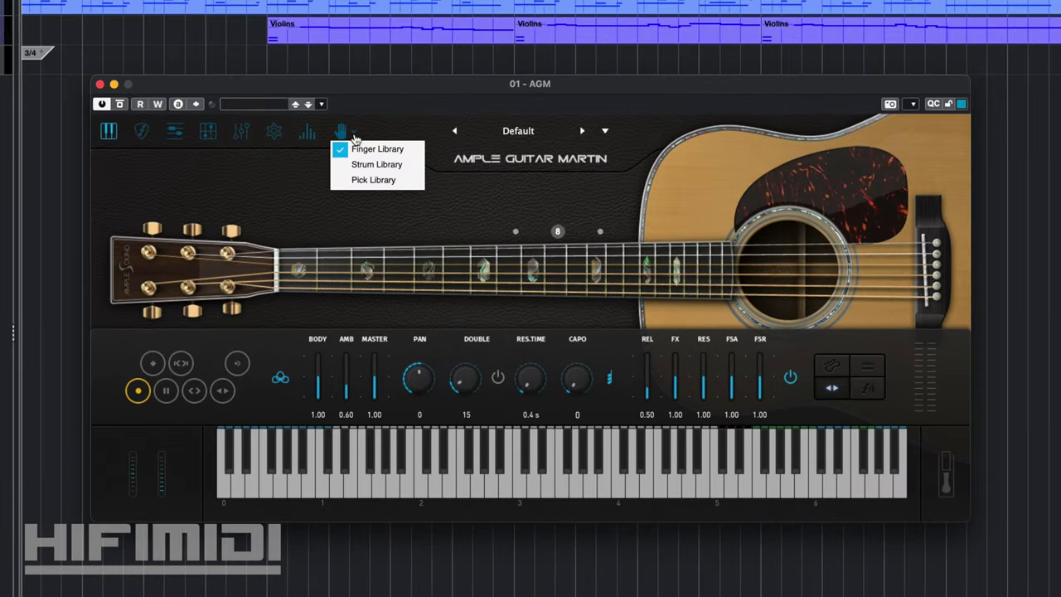
pyautogui.click(406, 167)
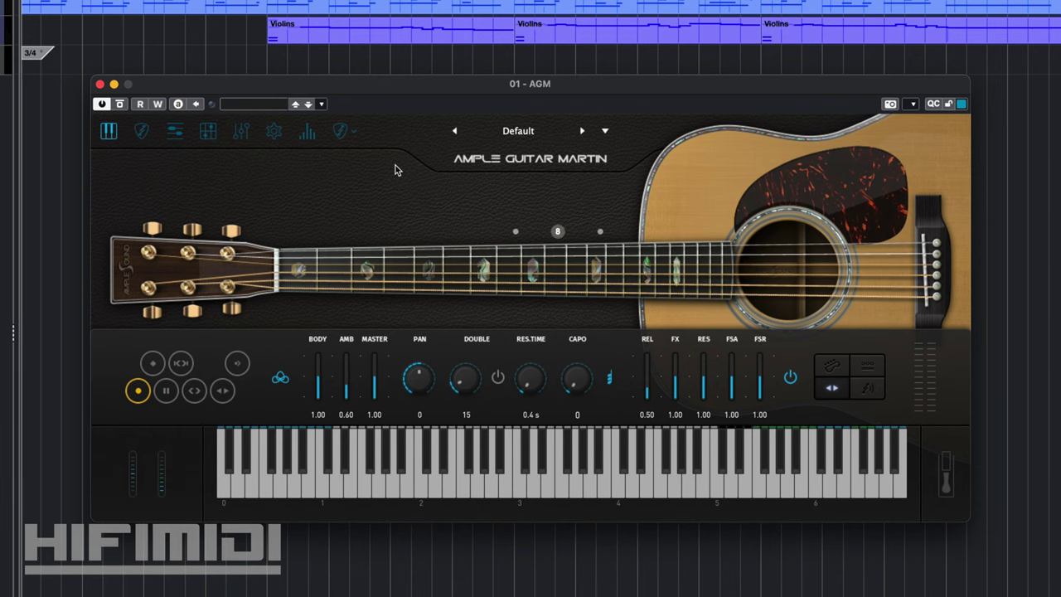
pyautogui.click(241, 133)
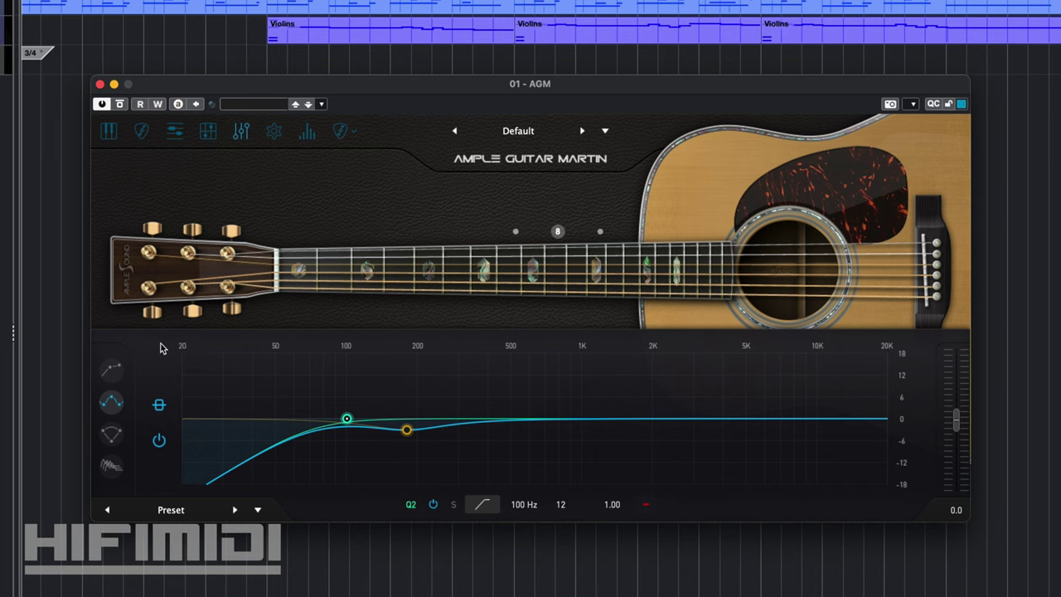
pyautogui.click(113, 434)
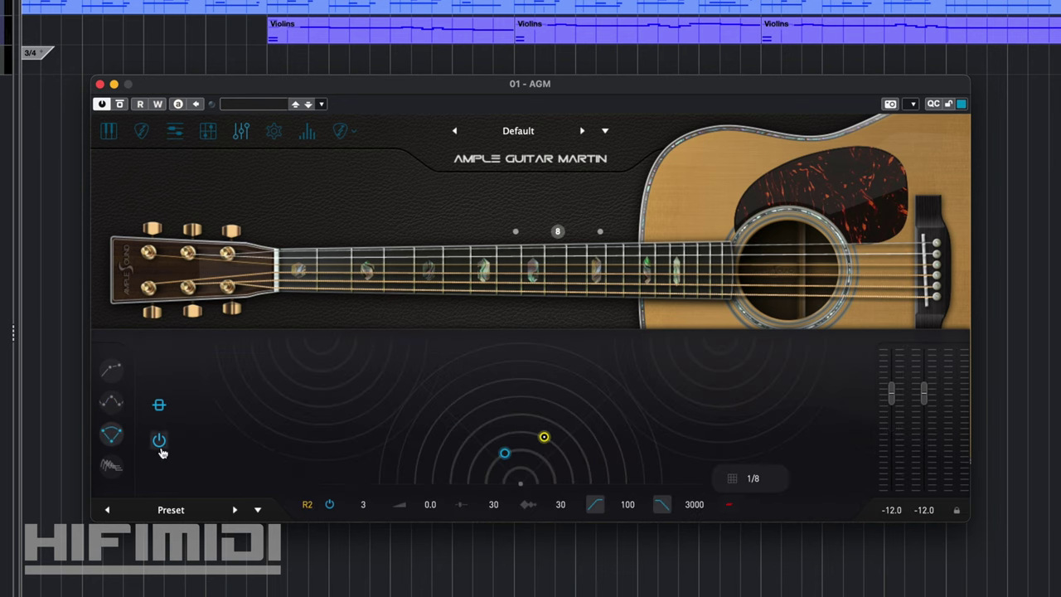
pyautogui.click(112, 466)
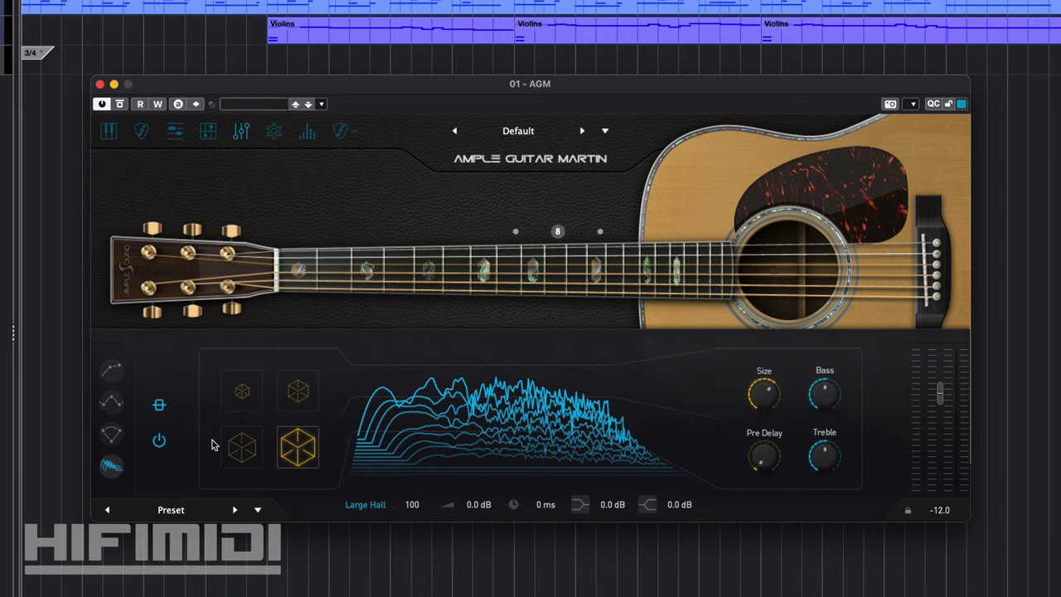
pyautogui.click(237, 397)
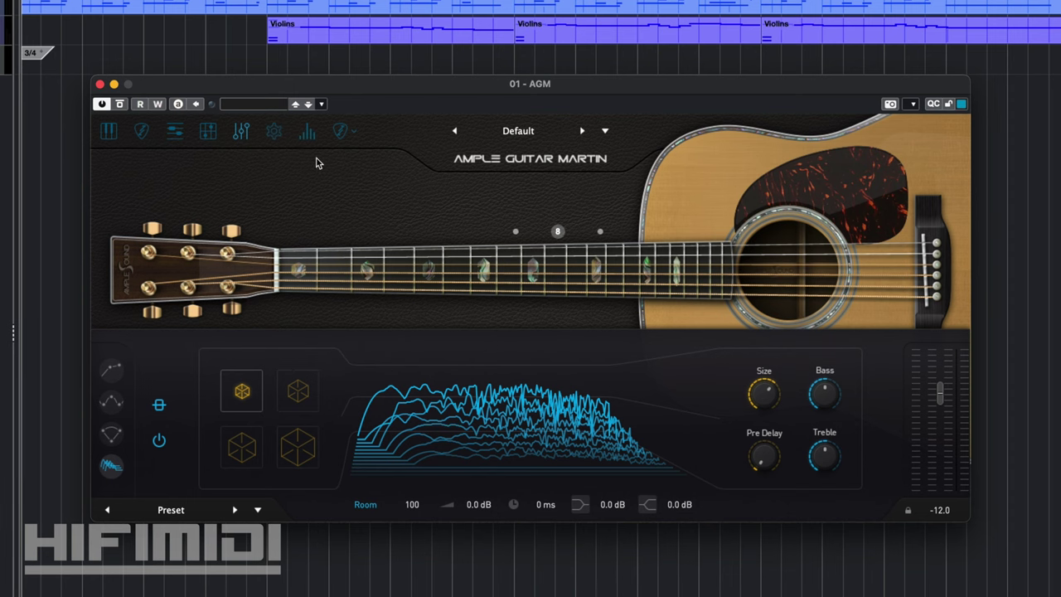
# Transpose the strummer's twelve-chord set up by +6
pyautogui.click(141, 134)
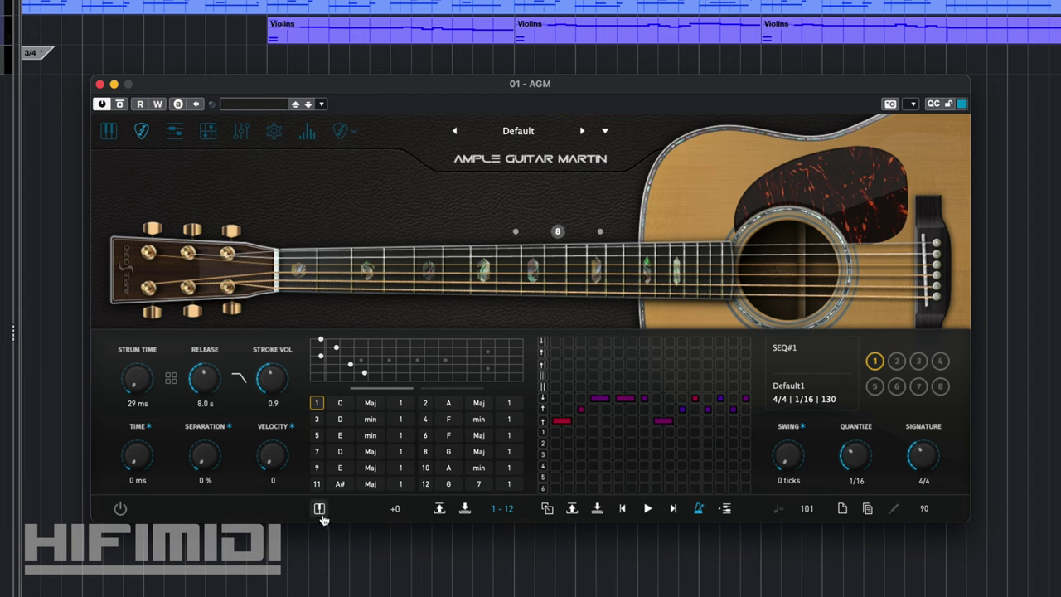
pyautogui.click(320, 509)
pyautogui.click(321, 509)
pyautogui.click(396, 508)
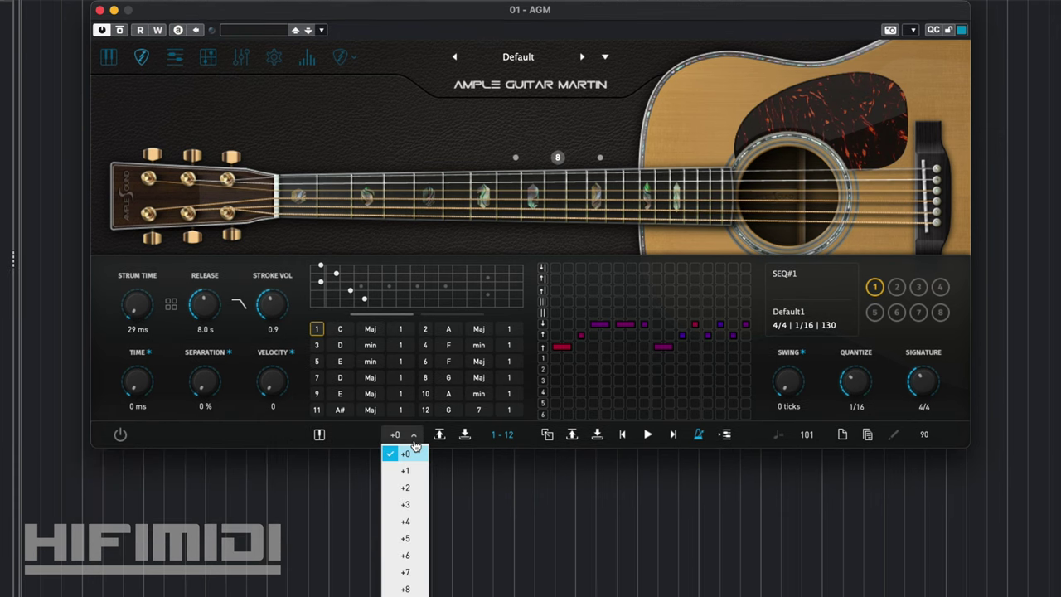
pyautogui.click(412, 555)
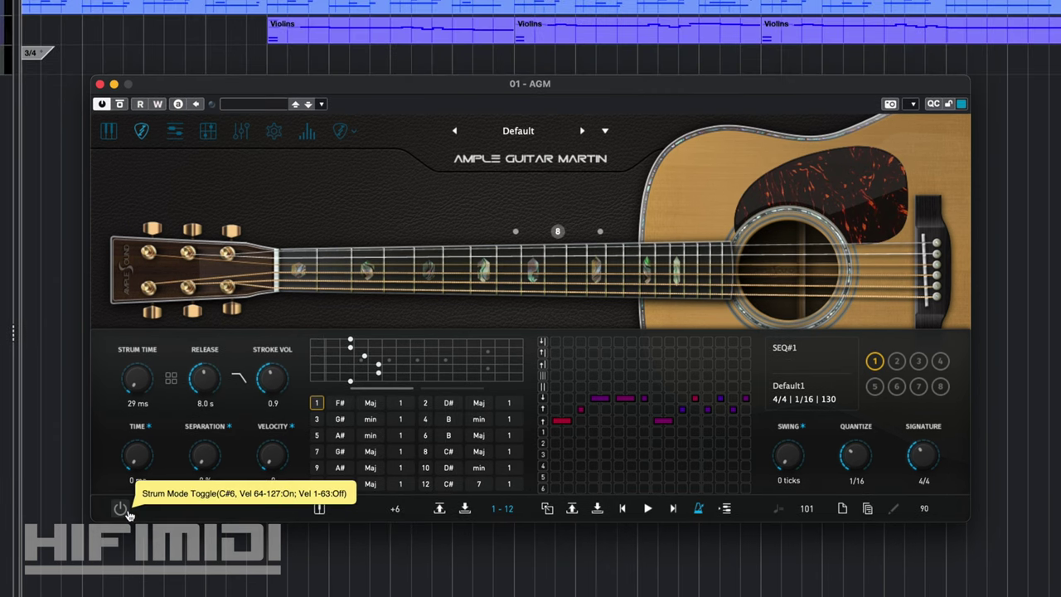
# Turn Strum Mode on and play a key on the main page to hear the strum
pyautogui.click(127, 512)
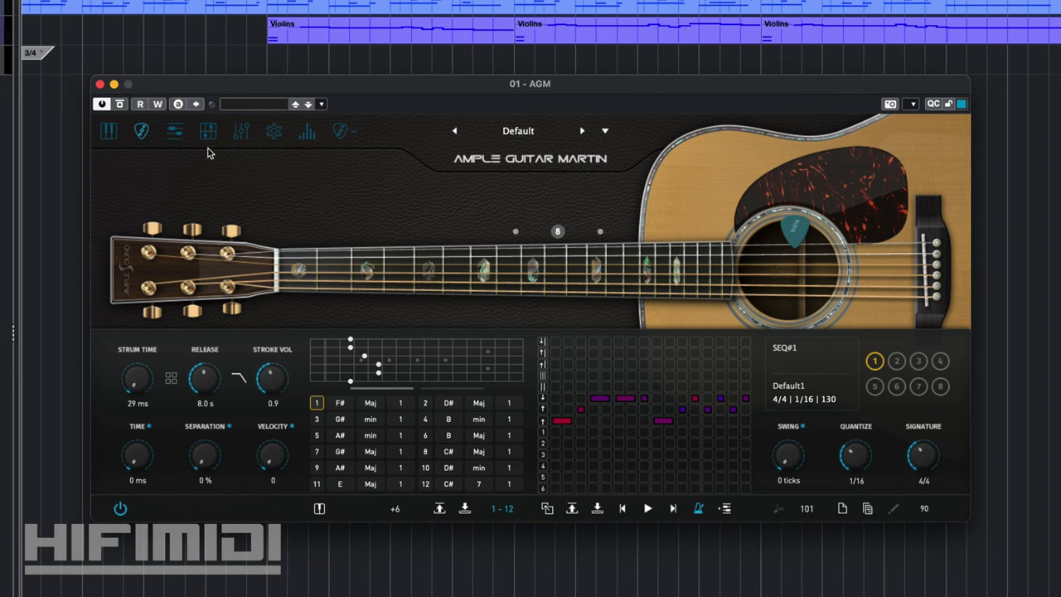
pyautogui.click(108, 131)
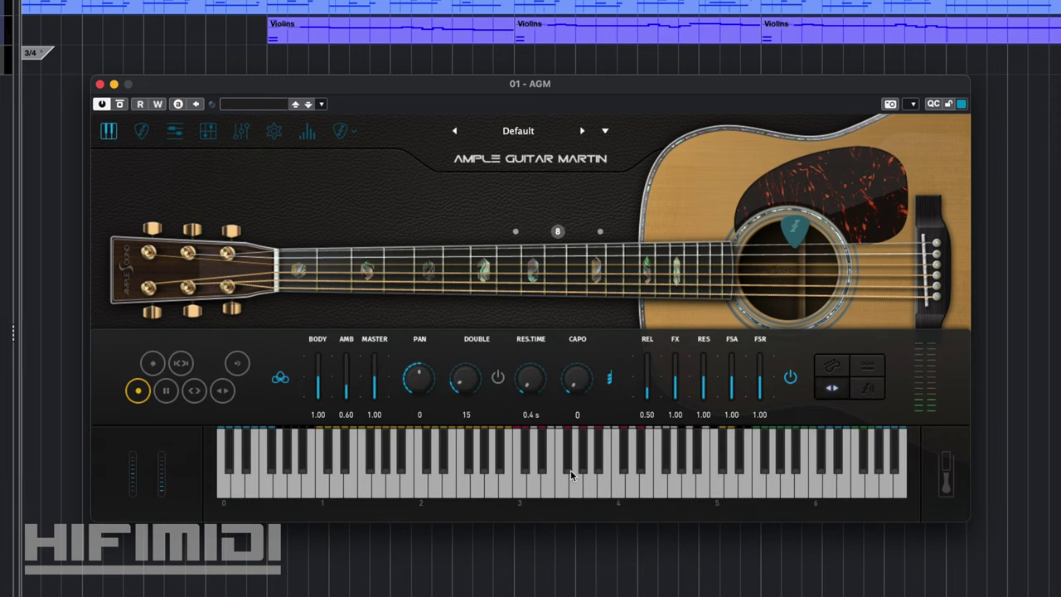
pyautogui.click(634, 491)
# Close the guitar plugin and play the song to hear its chord progression
pyautogui.click(100, 84)
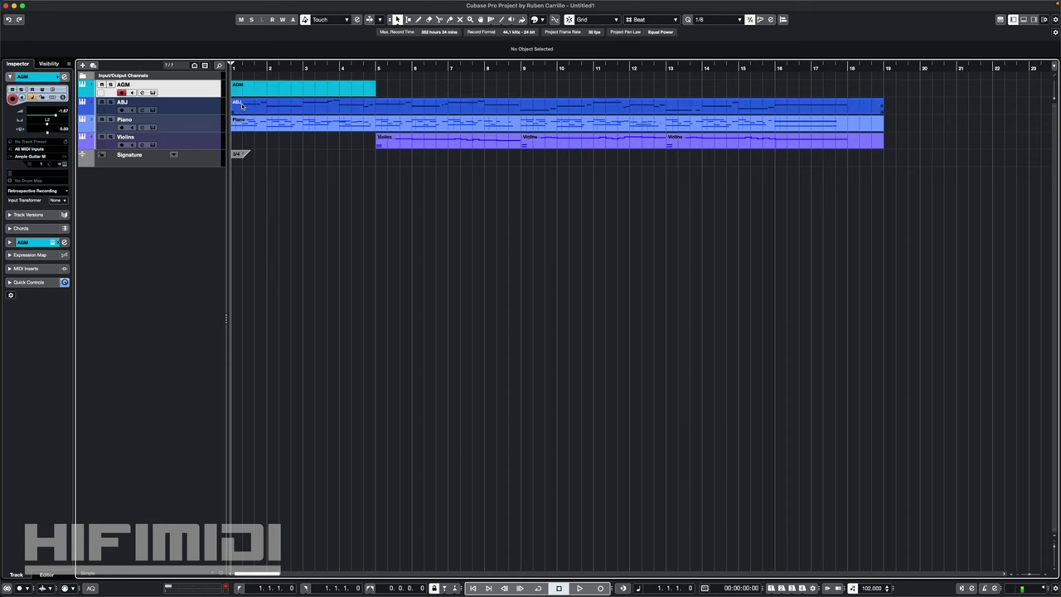
pyautogui.press('space')
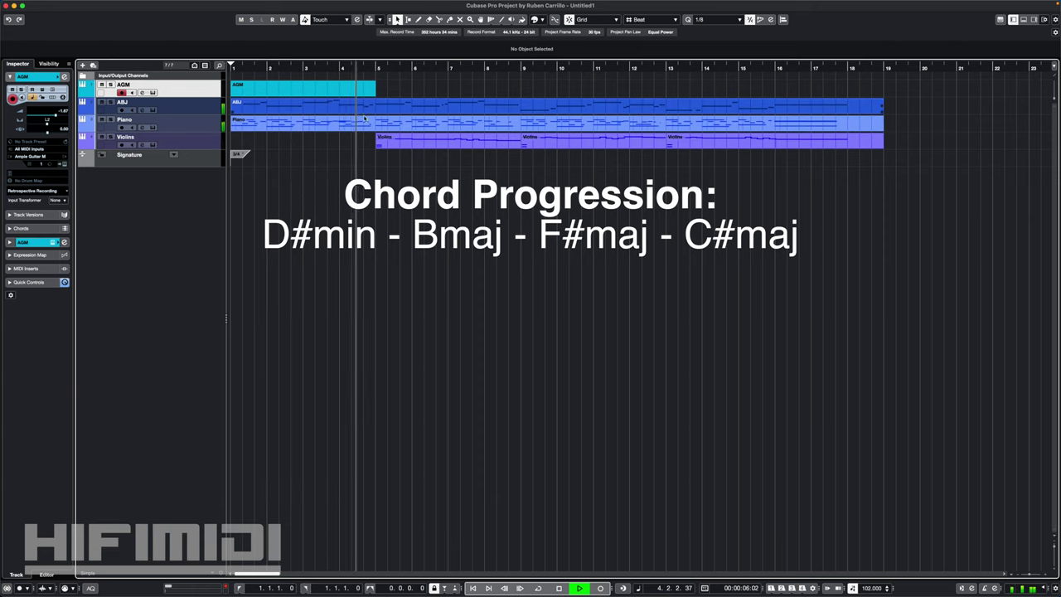
pyautogui.press('space')
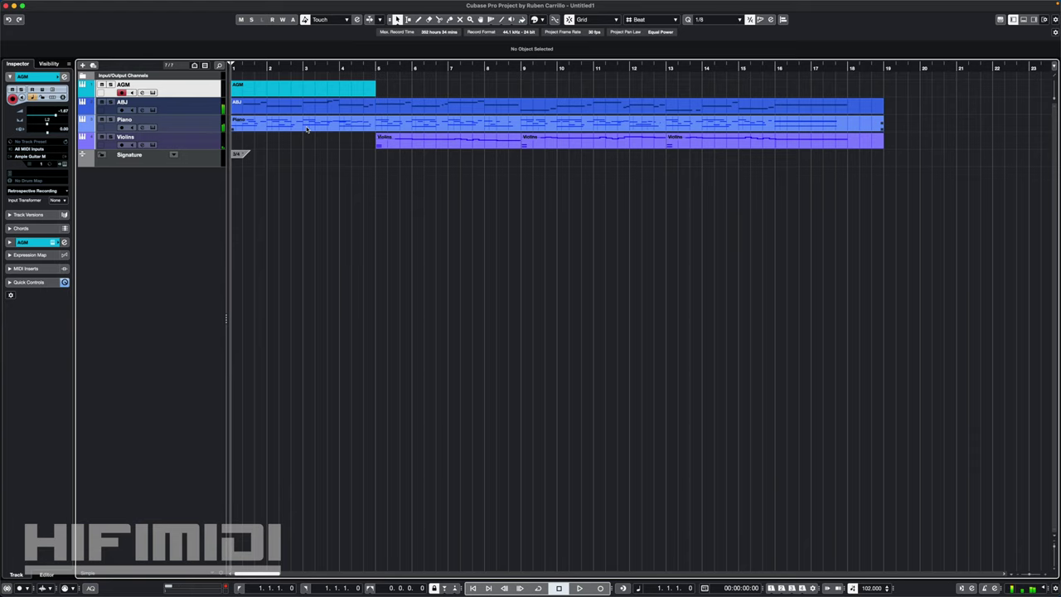
# Reopen the AGM instrument's strummer chord list and audition chord slot 8
pyautogui.click(153, 92)
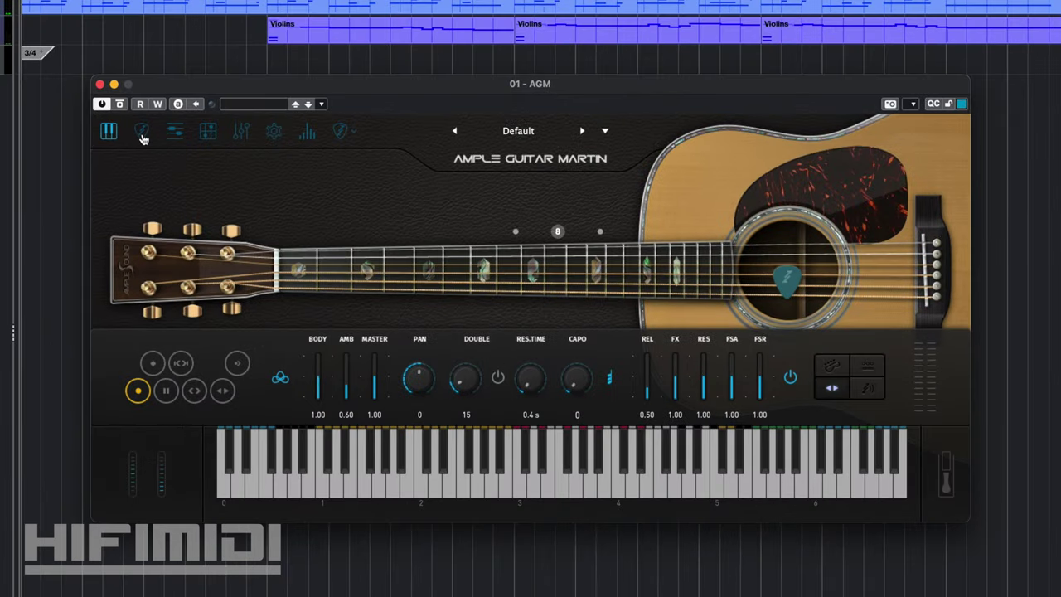
pyautogui.click(164, 140)
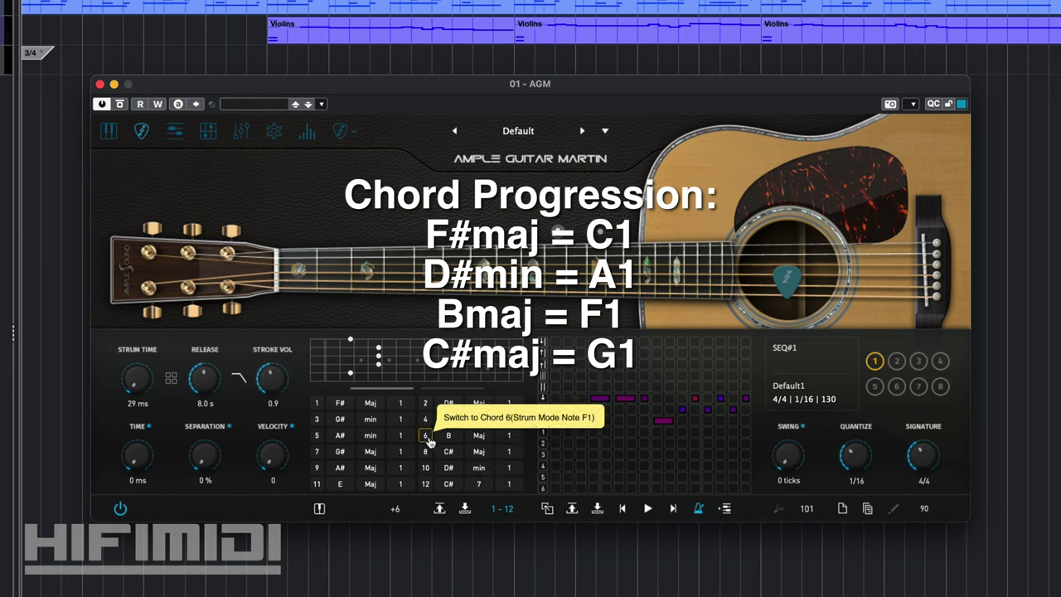
pyautogui.click(425, 450)
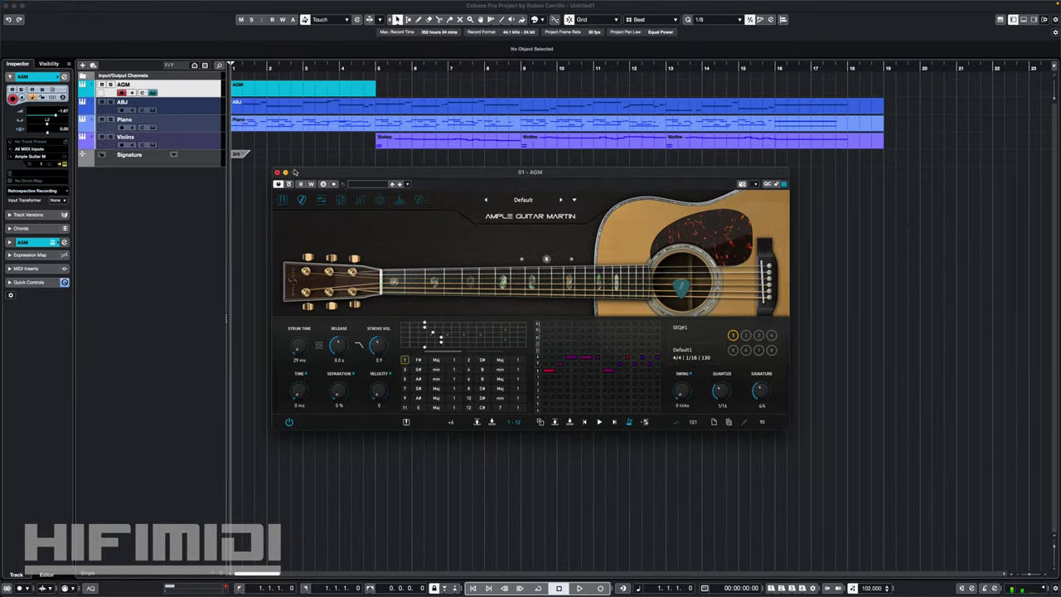
# Open the AGM part in the Key Editor, zoom in, and add an A1 note at bar 1
pyautogui.click(278, 171)
pyautogui.doubleClick(273, 86)
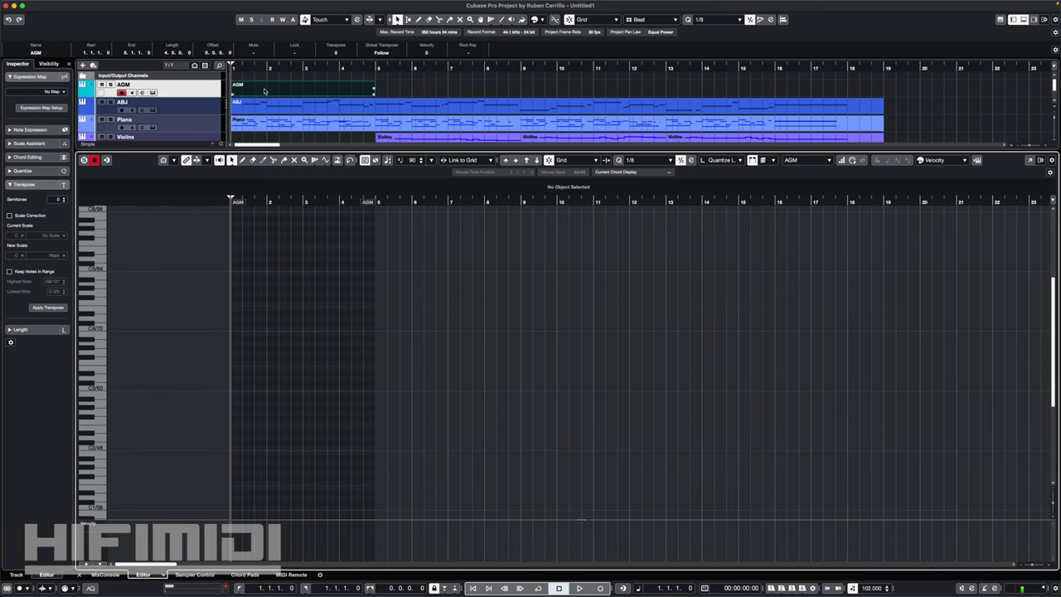
pyautogui.press('h')
pyautogui.press('h')
pyautogui.press('h')
pyautogui.press('h')
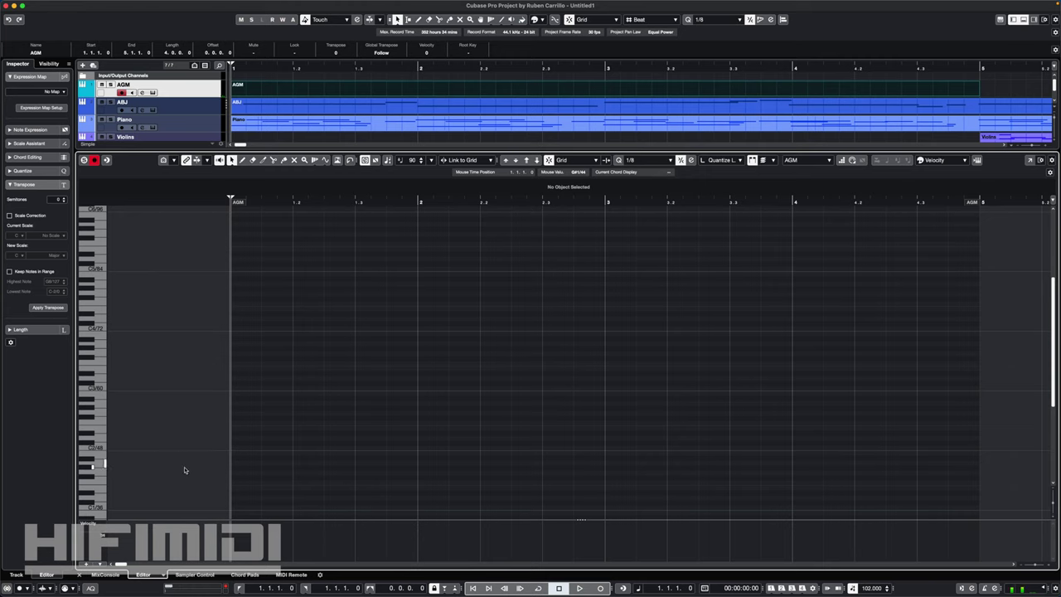
pyautogui.click(237, 464)
pyautogui.press('space')
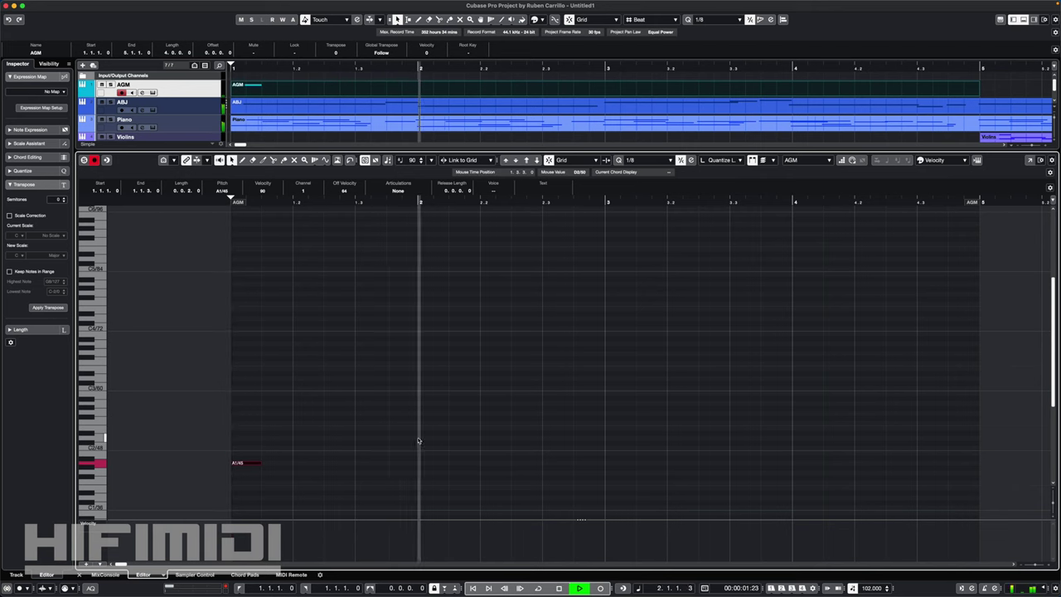
pyautogui.press('space')
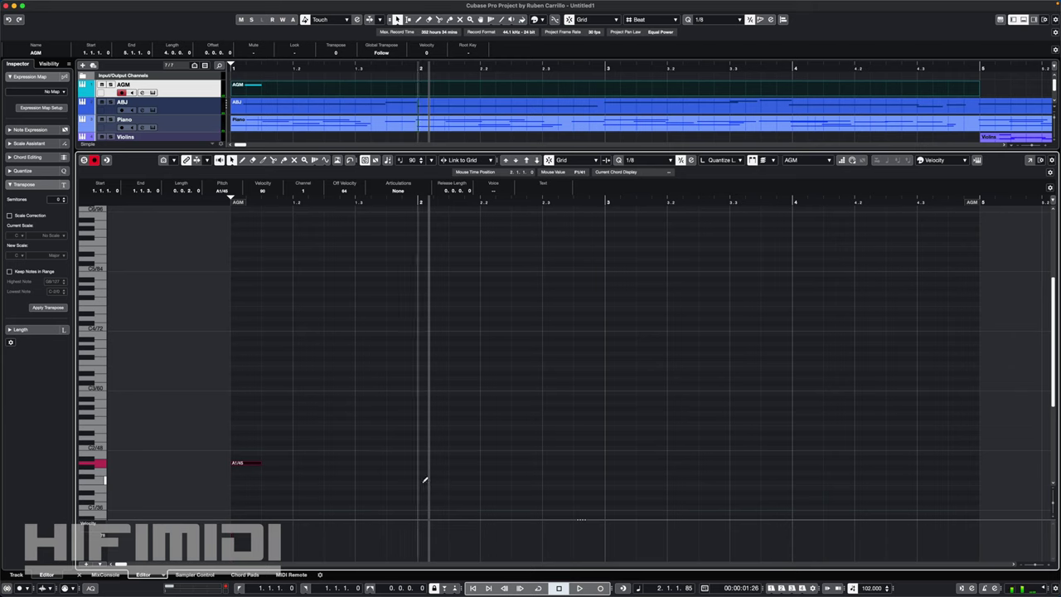
# Add the F1, C1 and G1 chord-trigger notes at bars 2, 3 and 4
pyautogui.click(426, 481)
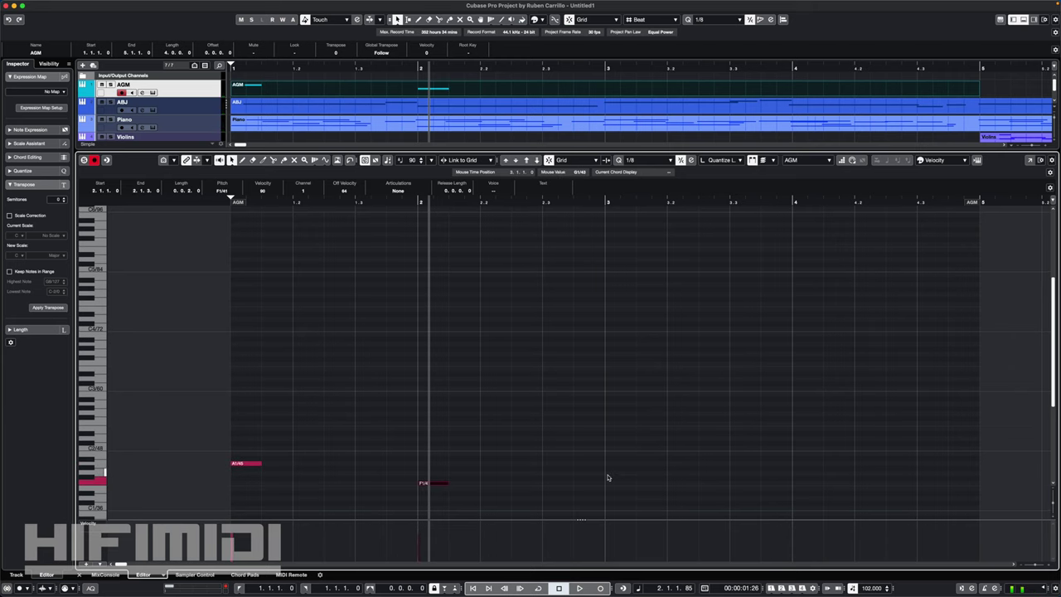
pyautogui.scroll(-3, 610, 486)
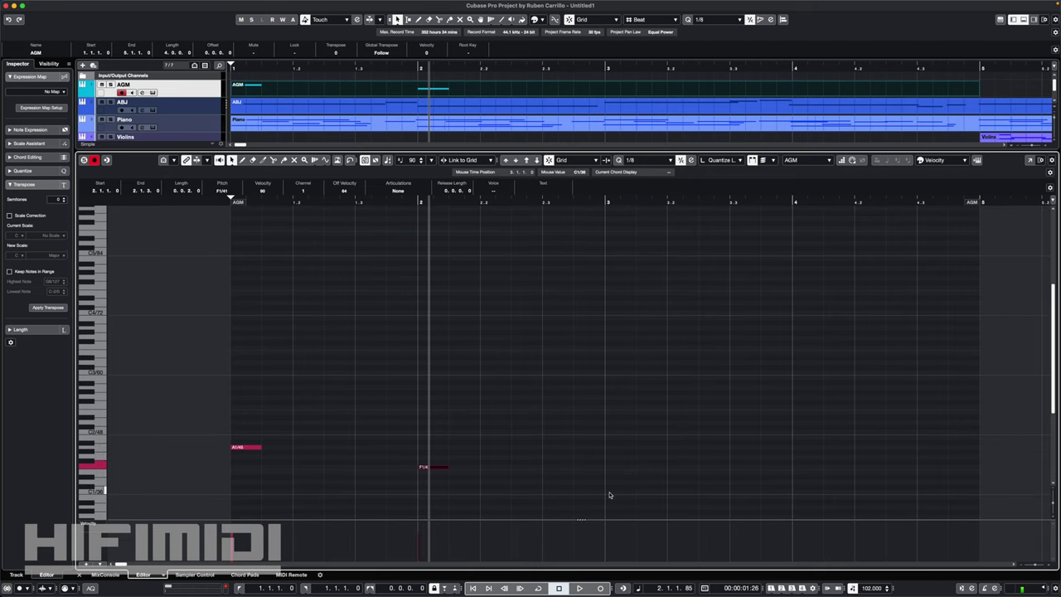
pyautogui.click(609, 491)
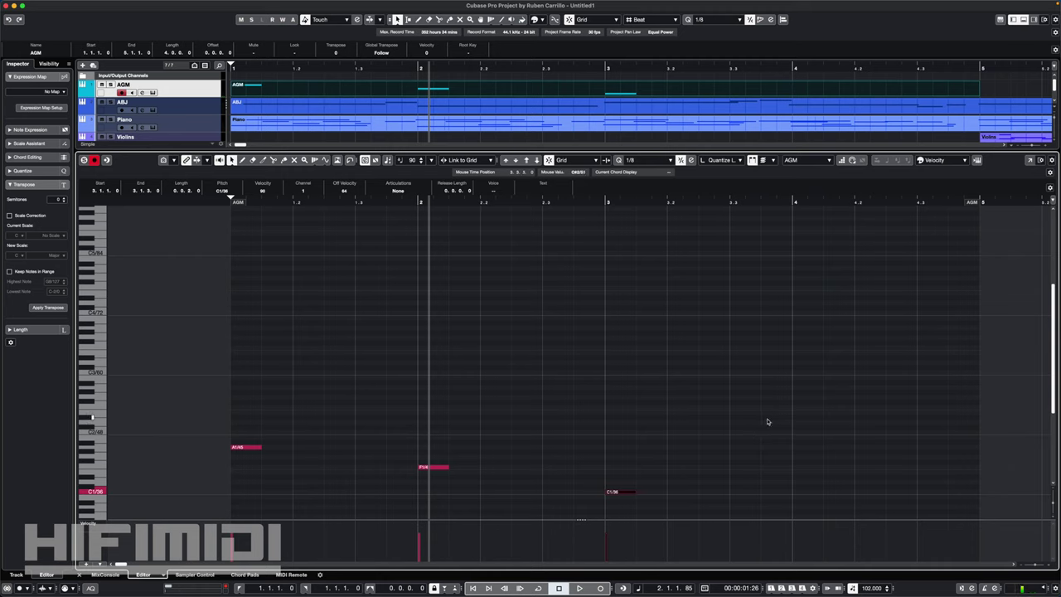
pyautogui.click(801, 456)
pyautogui.press('Home')
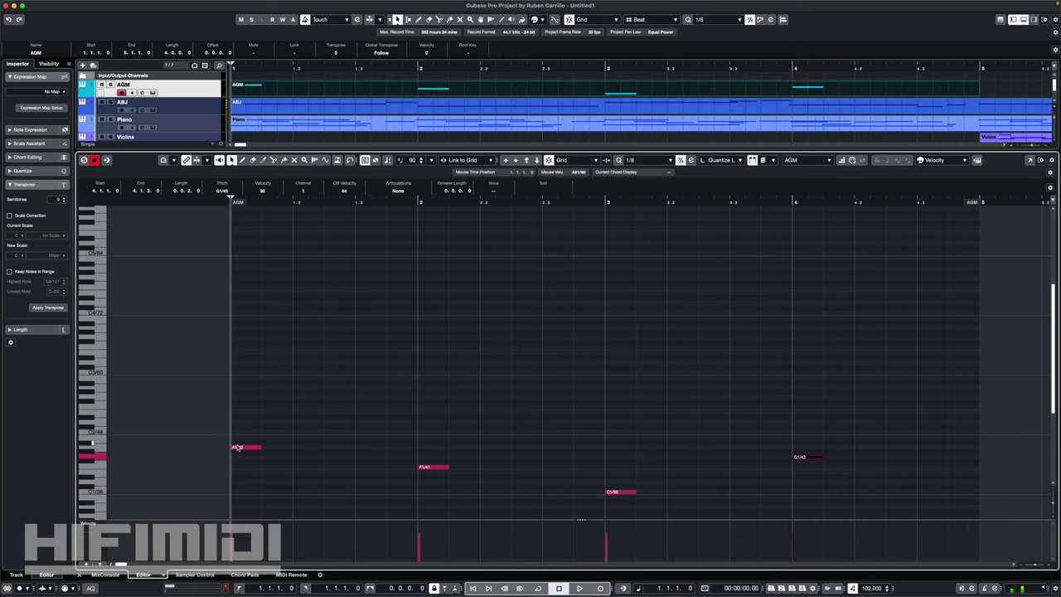
pyautogui.scroll(2, 309, 329)
pyautogui.scroll(-1, 309, 329)
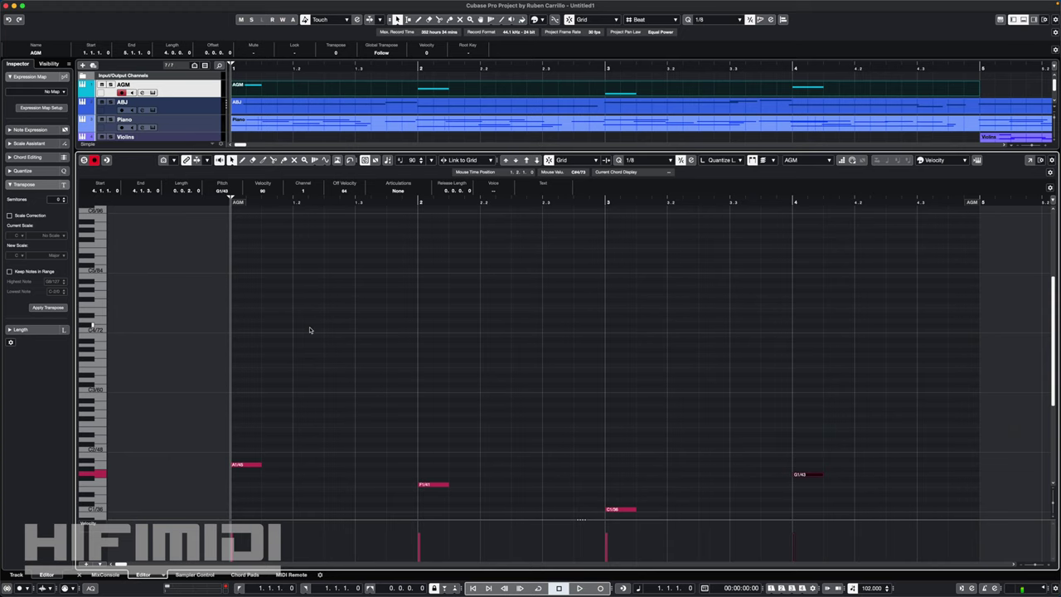
# Draw D4, E4, D4, E4 eighth notes on 1, &, 3, & in bar 1, audition them, and select them
pyautogui.scroll(6, 291, 330)
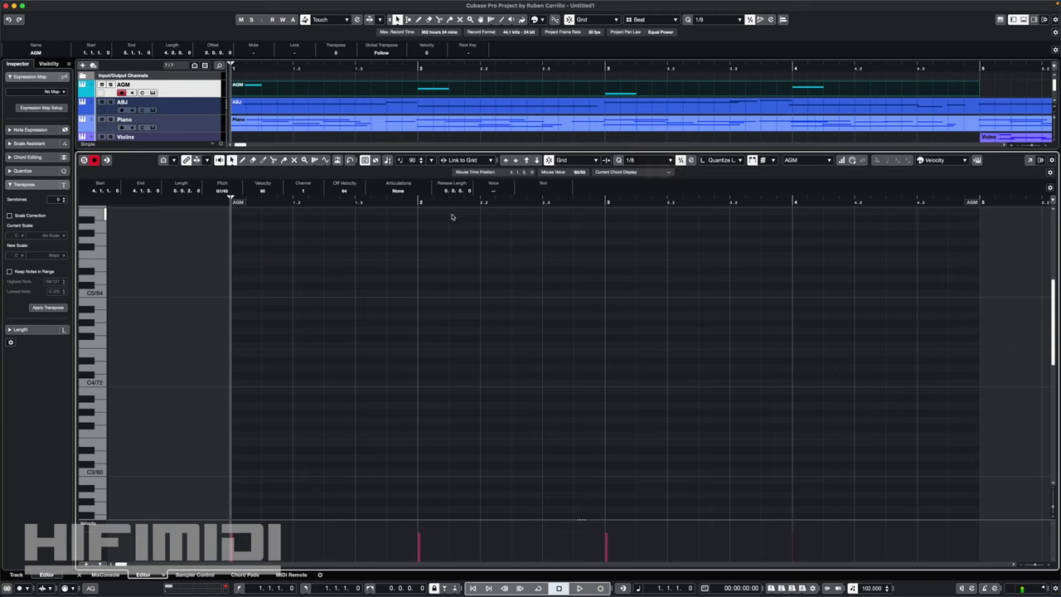
pyautogui.scroll(3, 258, 275)
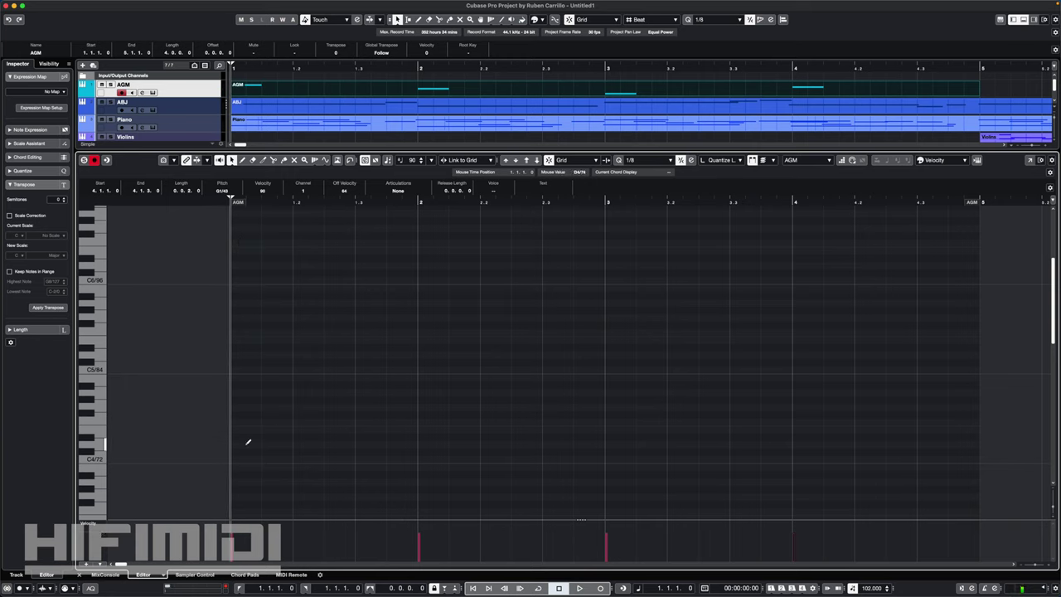
pyautogui.click(246, 444)
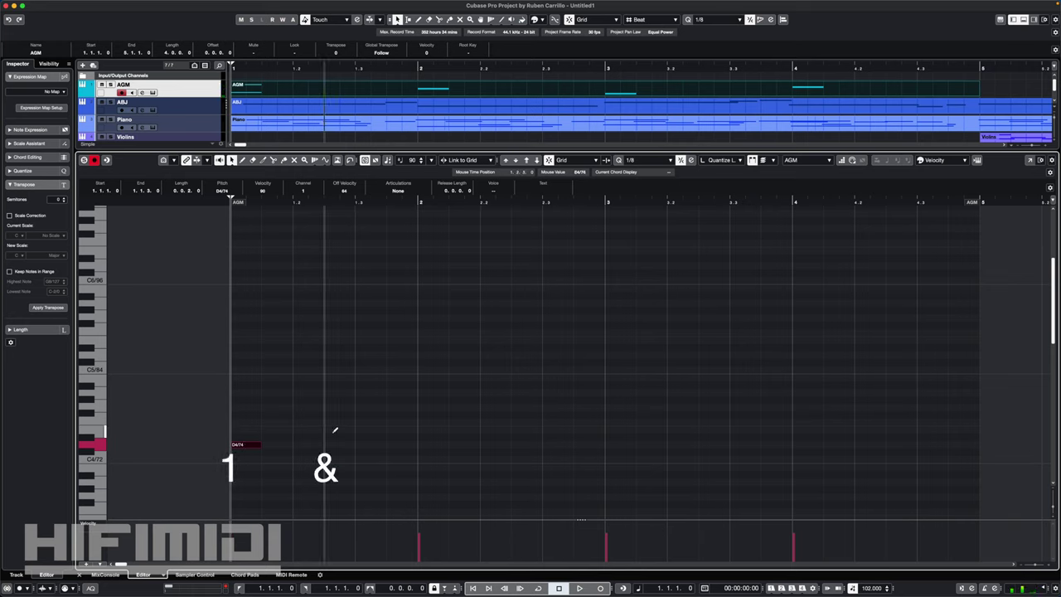
pyautogui.click(336, 430)
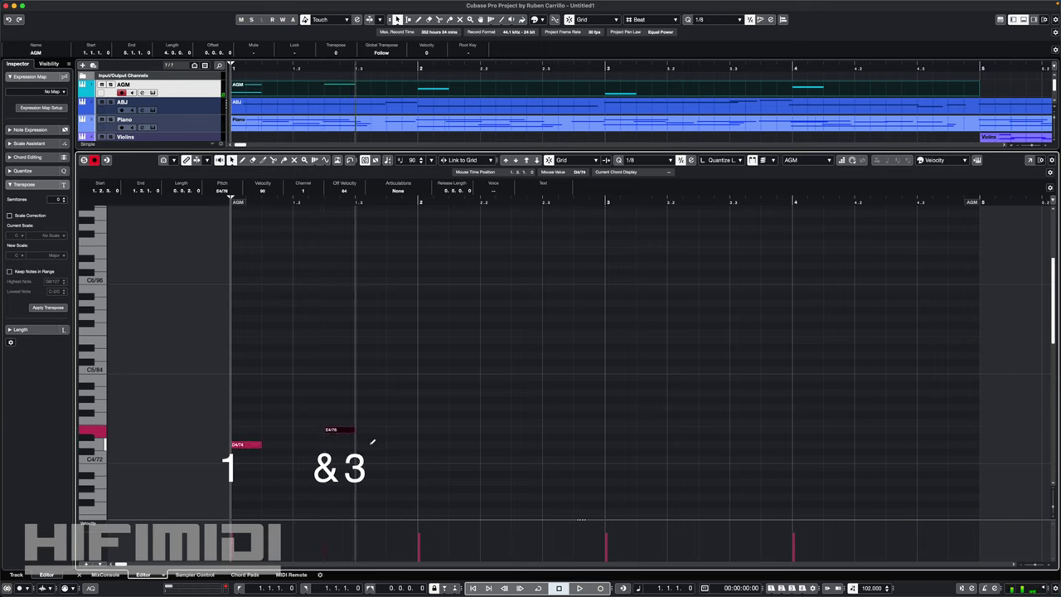
pyautogui.click(372, 444)
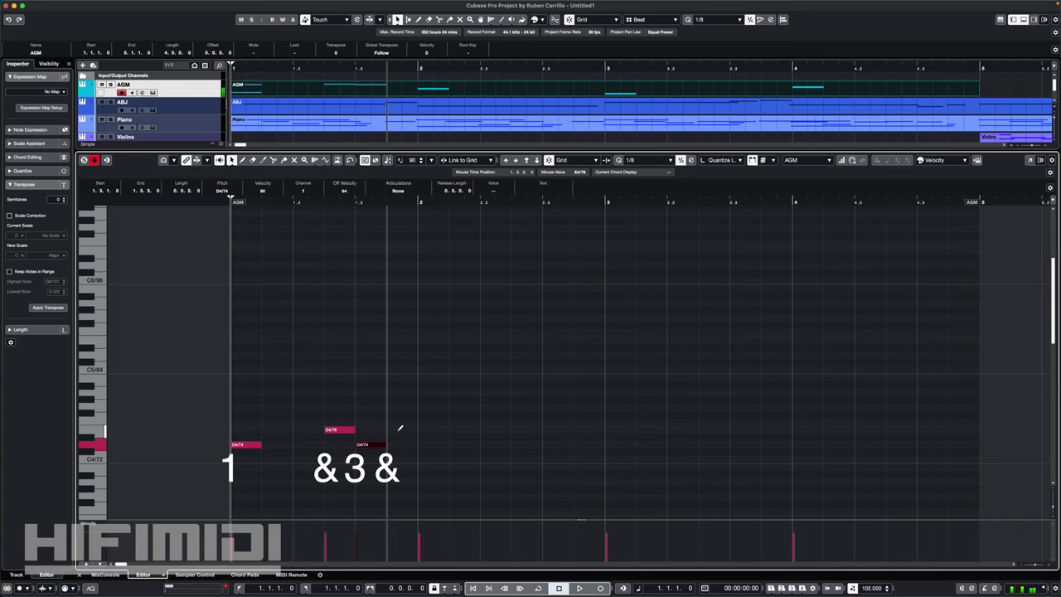
pyautogui.click(399, 428)
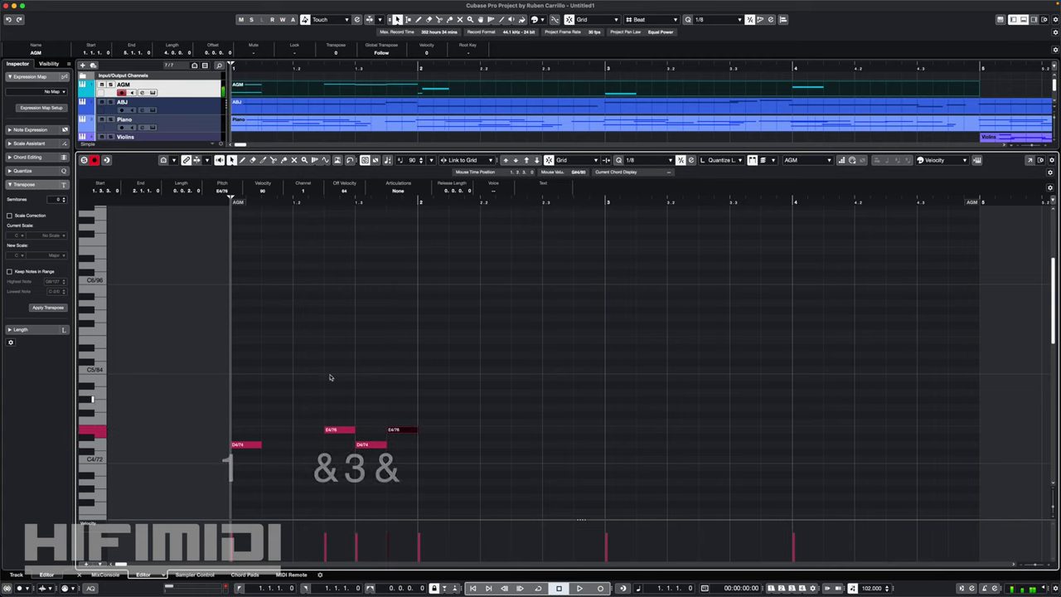
pyautogui.press('space')
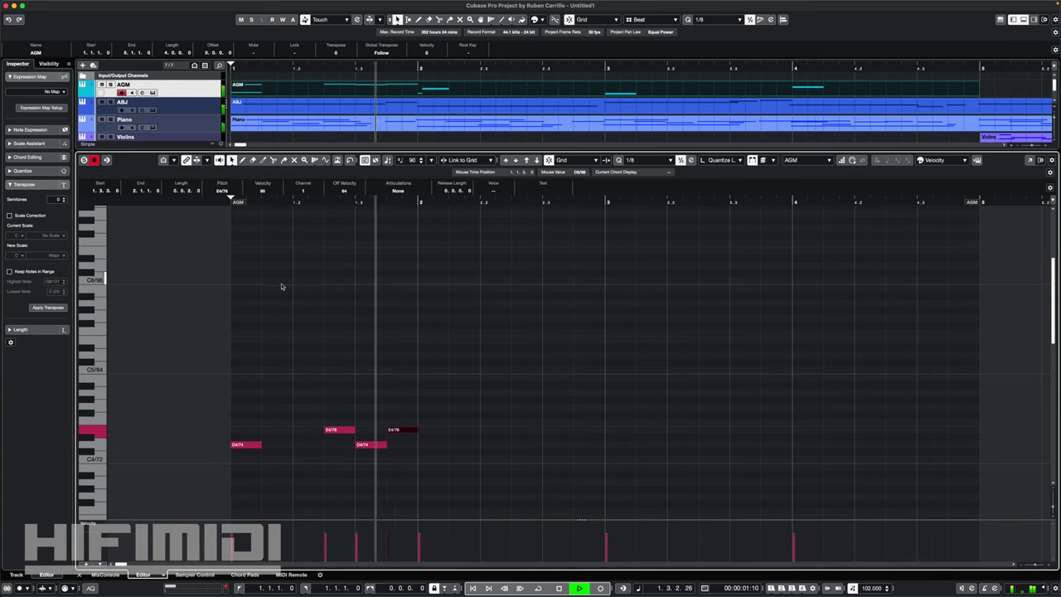
pyautogui.press('space')
pyautogui.moveTo(432, 392); pyautogui.dragTo(240, 452)
# Duplicate the bar 1 strum pattern through bar 4 and play it back
pyautogui.hotkey('alt', 'd')
pyautogui.hotkey('alt', 'd')
pyautogui.hotkey('alt', 'd')
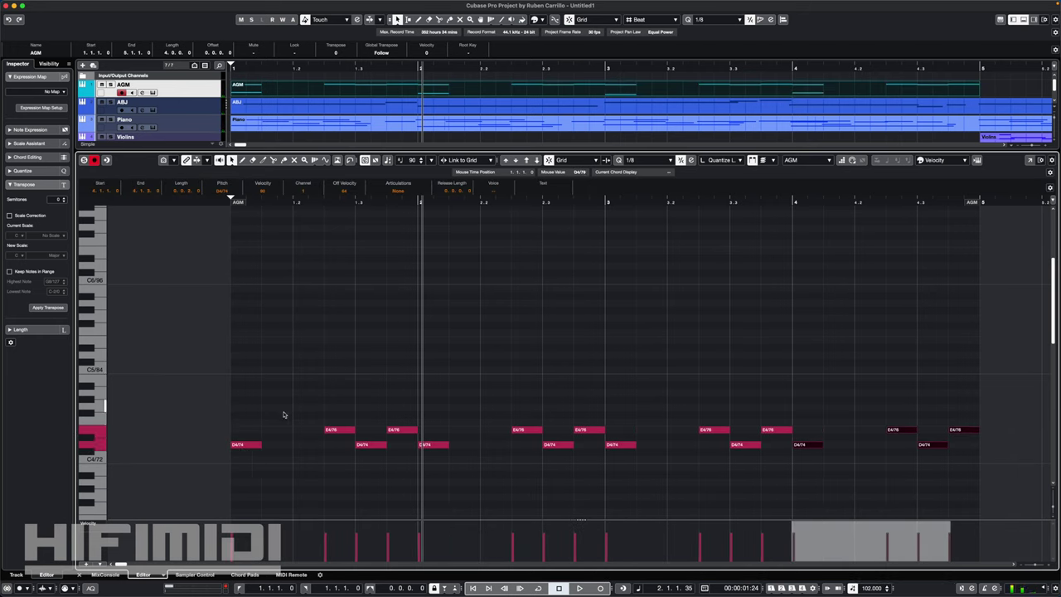
pyautogui.press('KP_Decimal')
pyautogui.press('space')
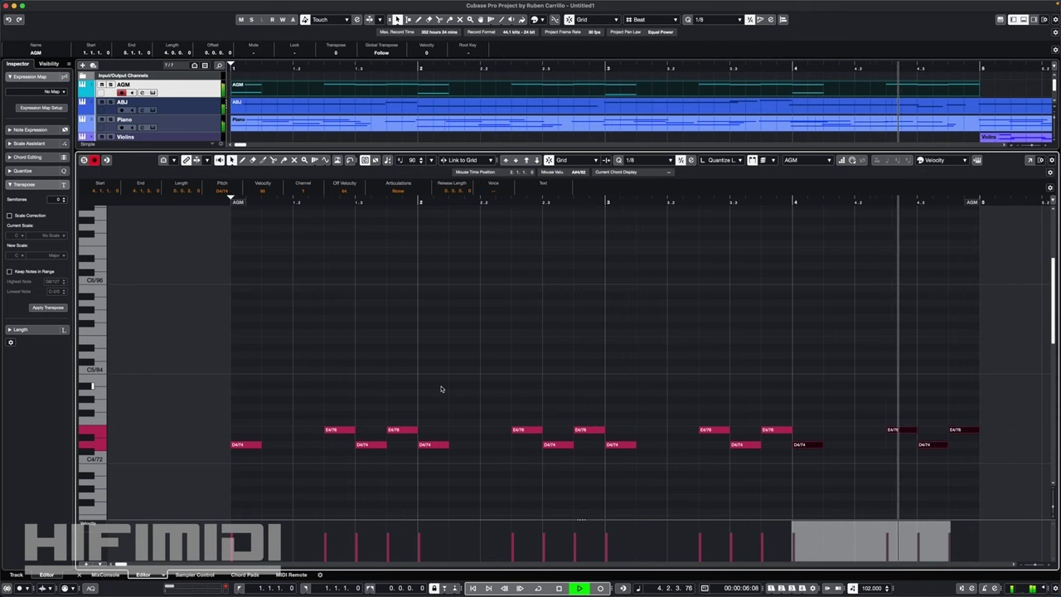
pyautogui.press('space')
# Select the E4 notes and the beat-three D4 notes in bars 1–4 and lower their velocity
pyautogui.click(299, 298)
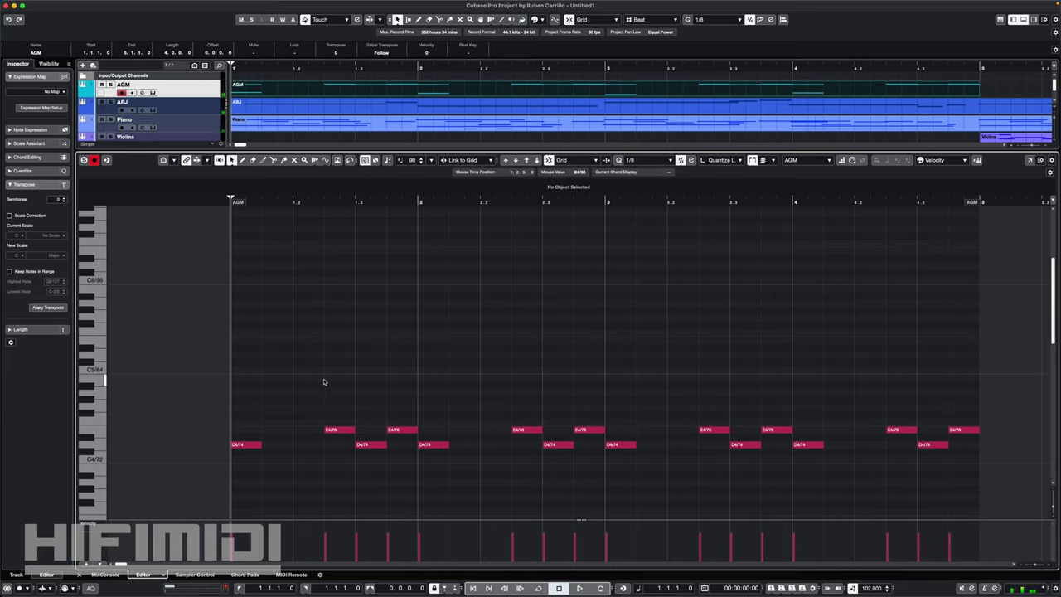
pyautogui.moveTo(967, 404); pyautogui.dragTo(342, 453)
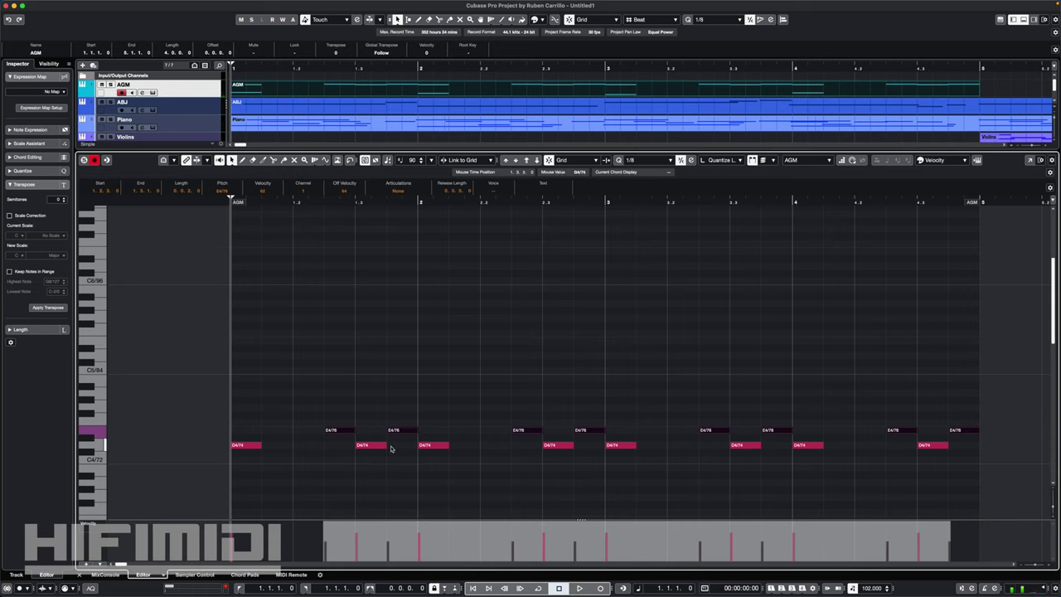
pyautogui.click(368, 448)
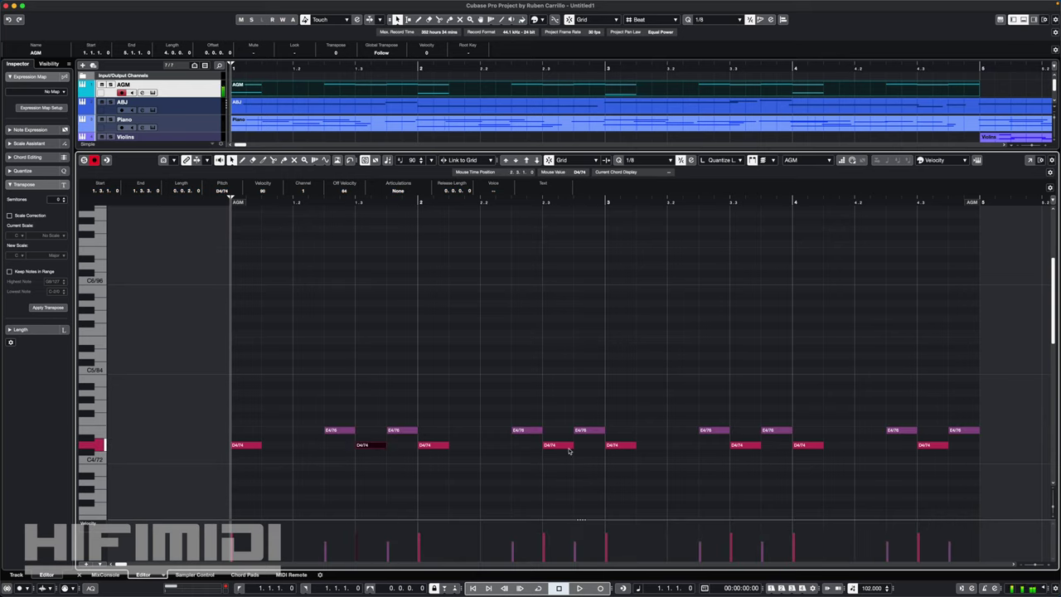
pyautogui.click(347, 438)
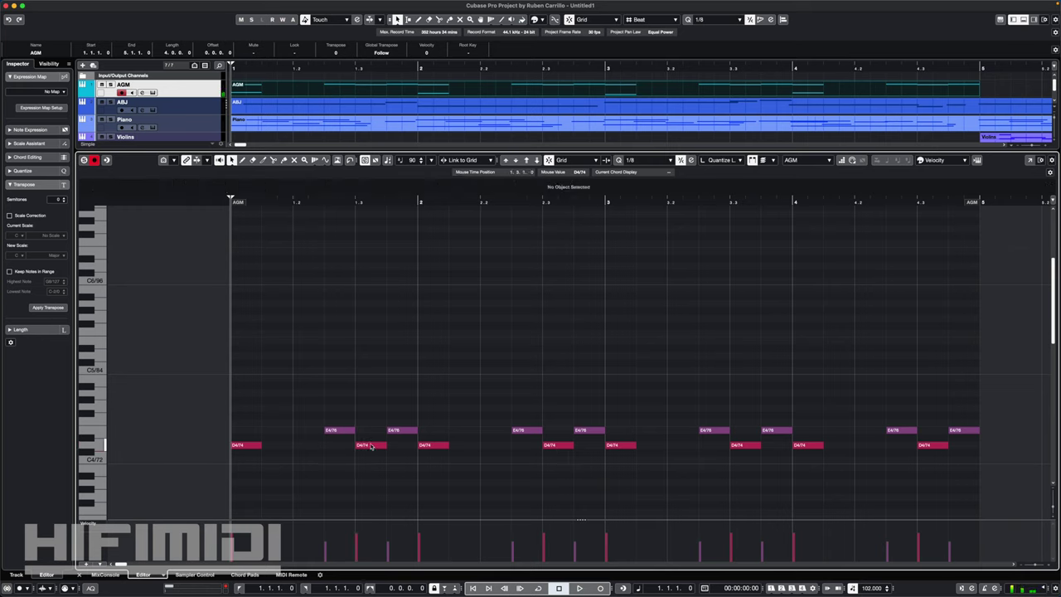
pyautogui.click(370, 447)
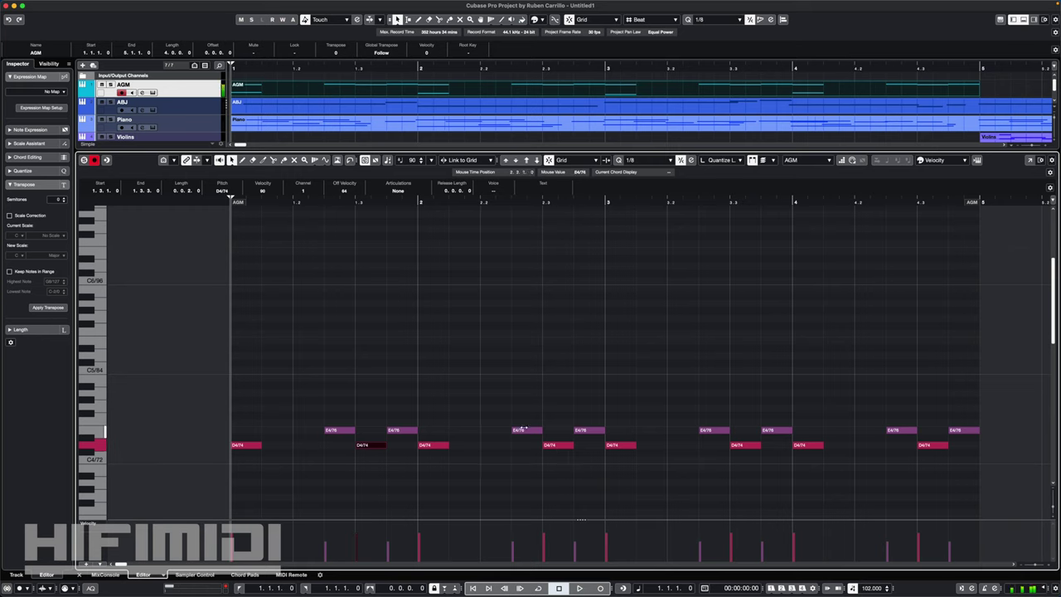
pyautogui.keyDown('shift'); pyautogui.click(550, 446); pyautogui.keyUp('shift')
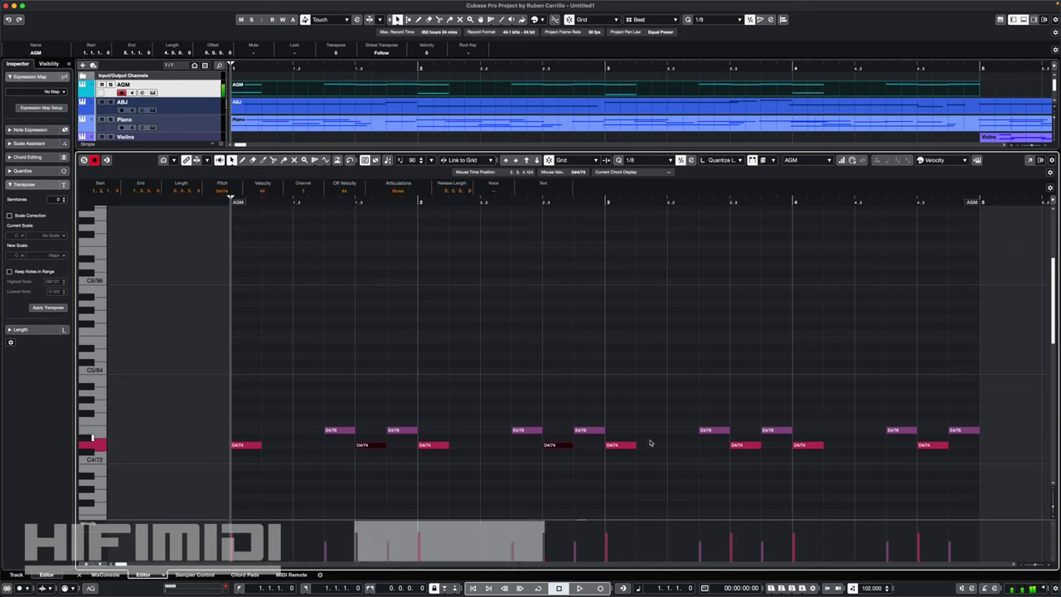
pyautogui.keyDown('shift'); pyautogui.click(742, 447); pyautogui.keyUp('shift')
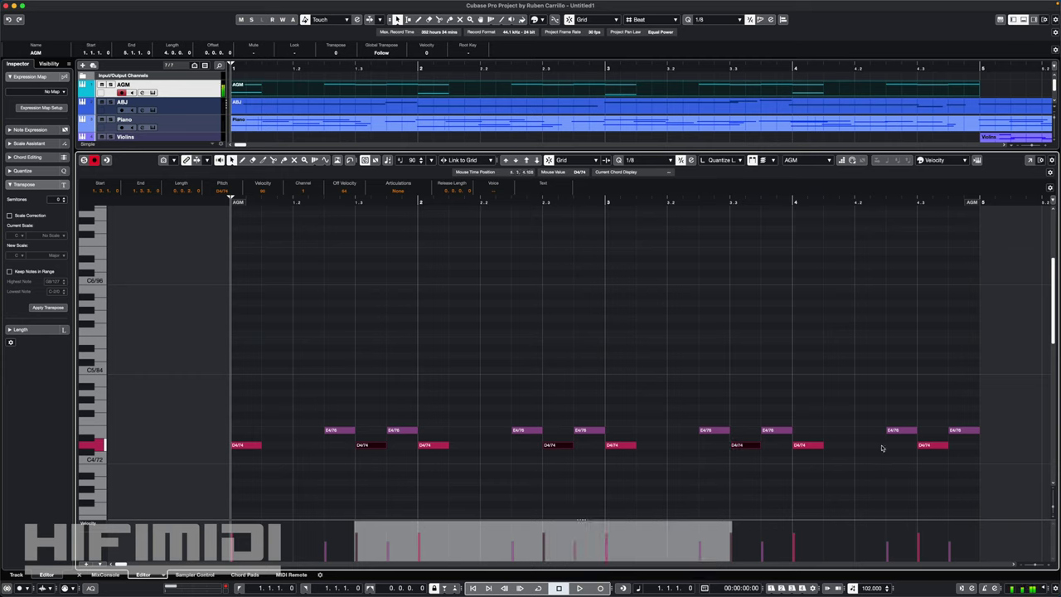
pyautogui.keyDown('shift'); pyautogui.click(933, 447); pyautogui.keyUp('shift')
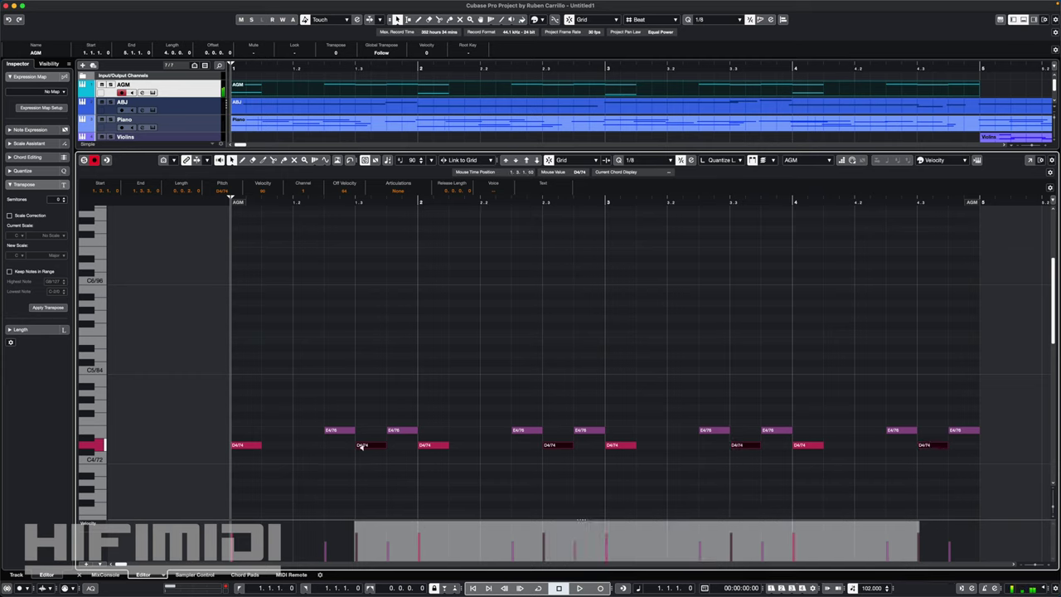
pyautogui.press('ctrl+super')
# Adjust the velocity of the notes in bars 3 and 4, then play back the edited pattern
pyautogui.click(362, 456)
pyautogui.moveTo(985, 401); pyautogui.dragTo(237, 463)
pyautogui.press('ctrl+super')
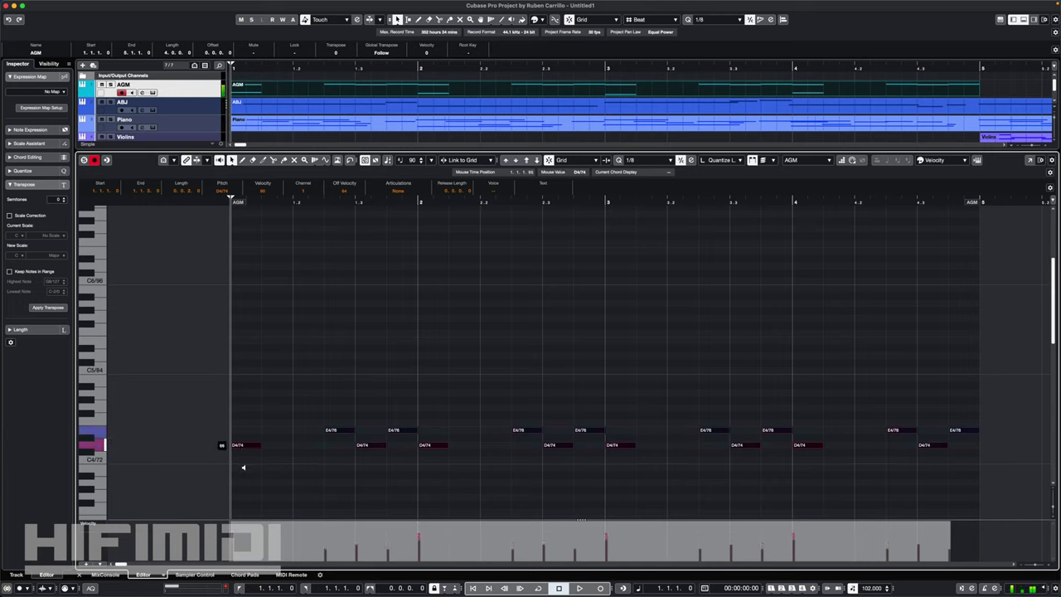
pyautogui.click(262, 425)
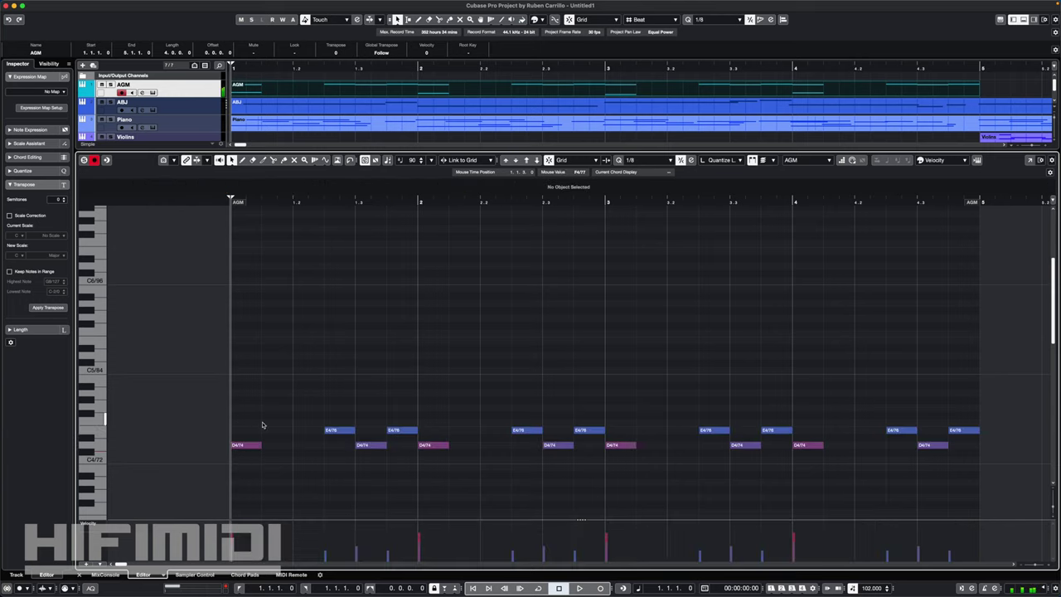
pyautogui.press('space')
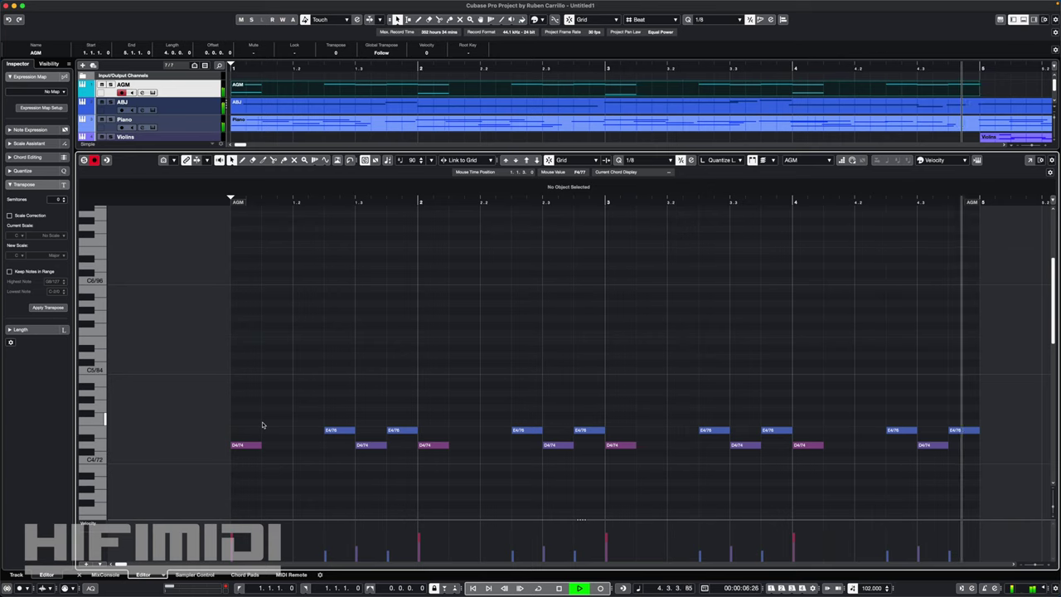
pyautogui.press('Home')
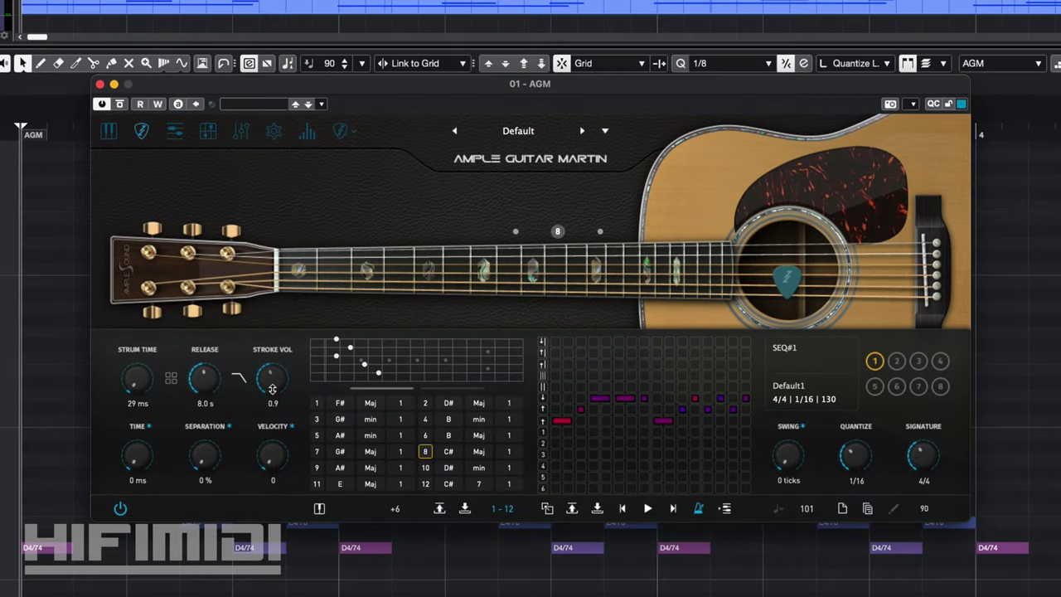
# Raise the strummer's STROKE VOL knob from 0.9 to 2.0
pyautogui.moveTo(272, 389); pyautogui.dragTo(273, 351)
pyautogui.click(100, 84)
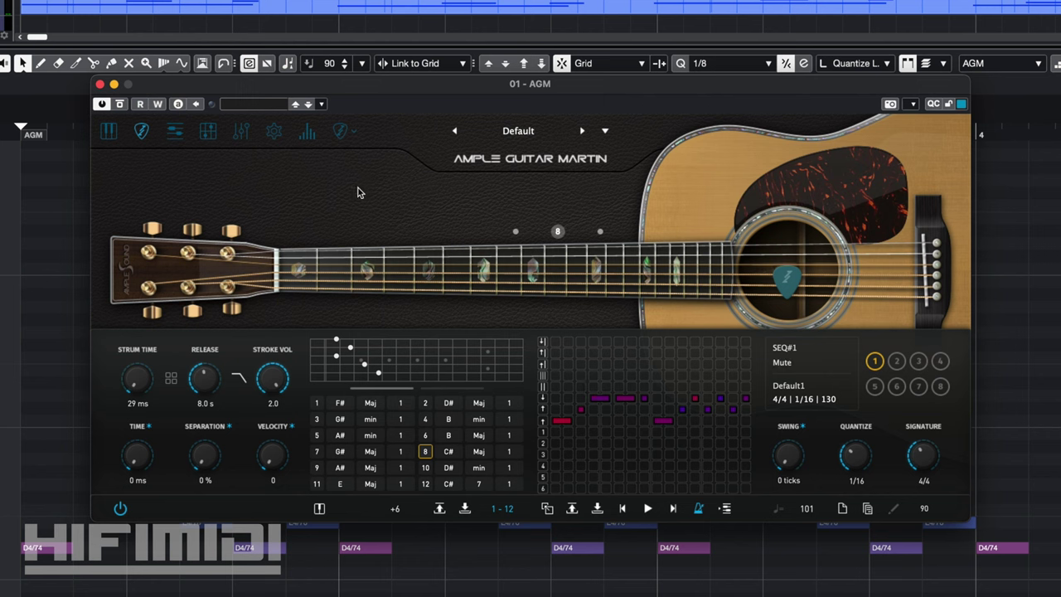
# Go to the main performance page and switch the DOUBLE effect on
pyautogui.click(109, 131)
pyautogui.click(499, 380)
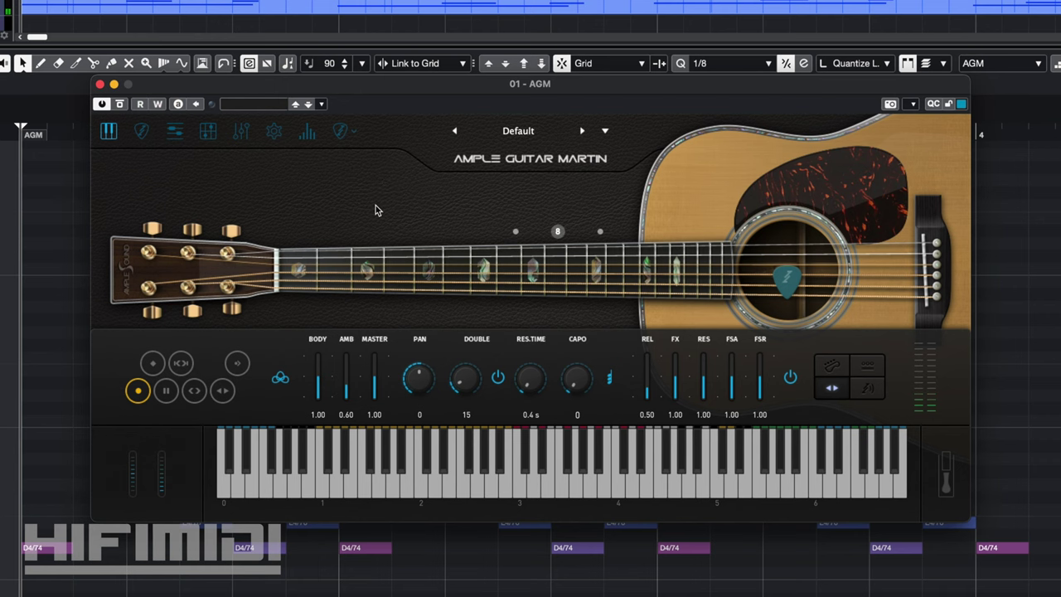
# Display the EQ curve: a 100 Hz low cut at slope 12 and a slight dip near 200 Hz
pyautogui.click(240, 139)
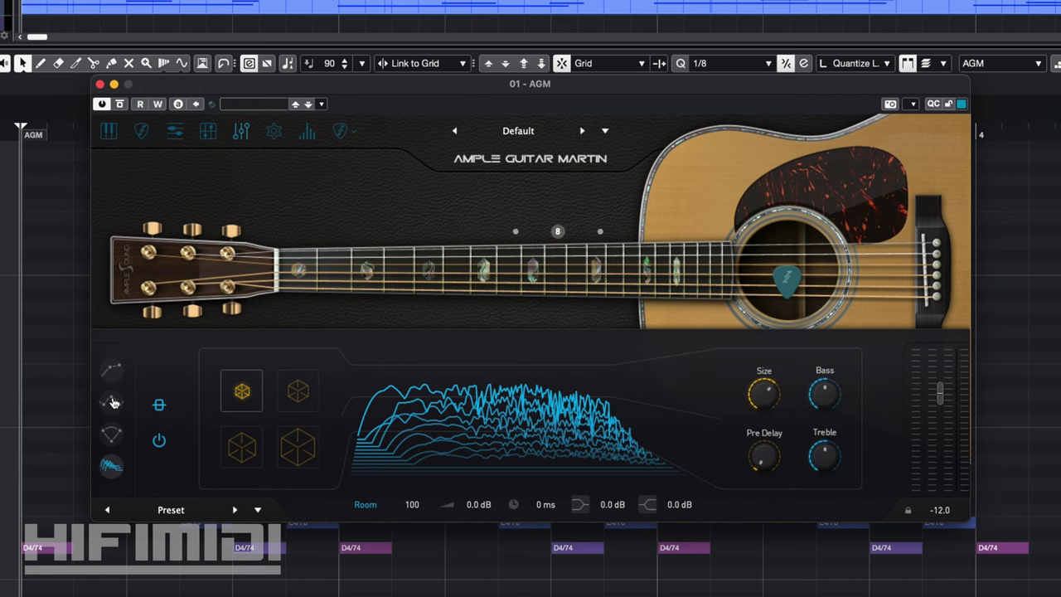
pyautogui.click(112, 403)
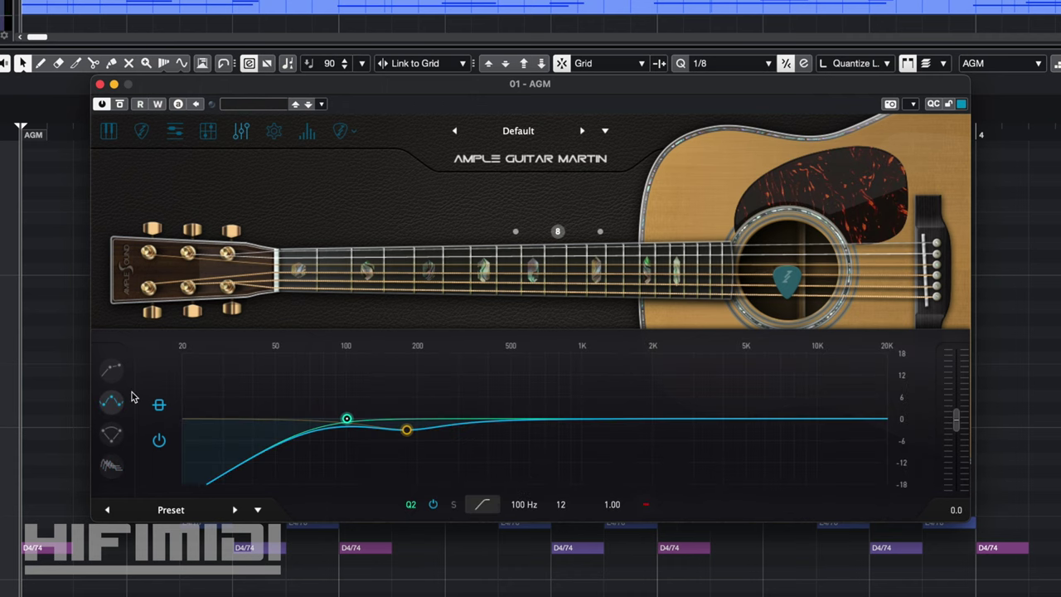
# Add a third EQ band cutting 13 dB at 498 Hz while looping bars 1–4
pyautogui.doubleClick(550, 421)
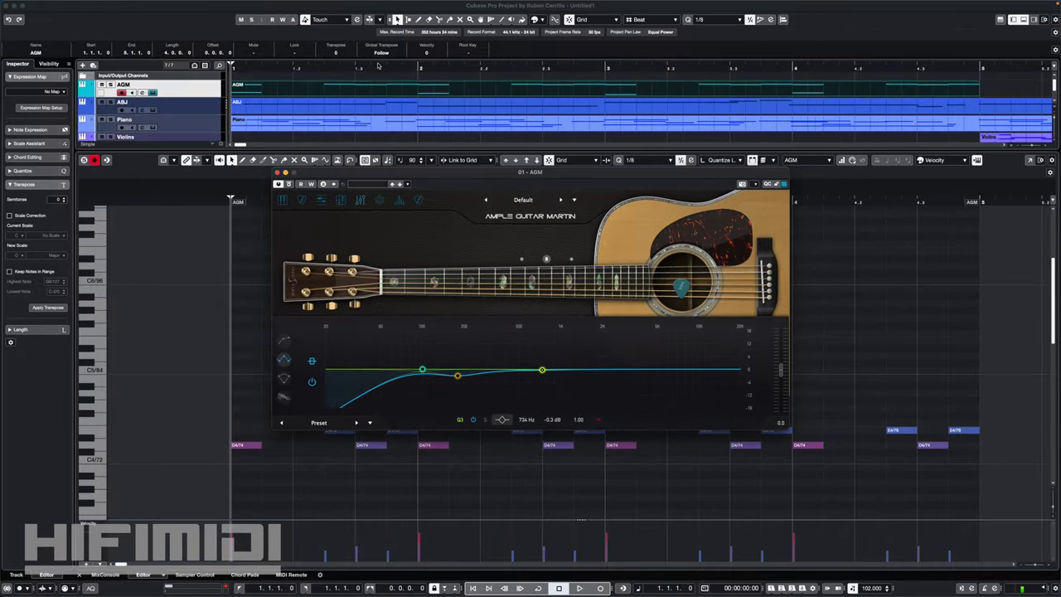
pyautogui.press('super+w')
pyautogui.press('g')
pyautogui.press('g')
pyautogui.press('g')
pyautogui.press('g')
pyautogui.press('g')
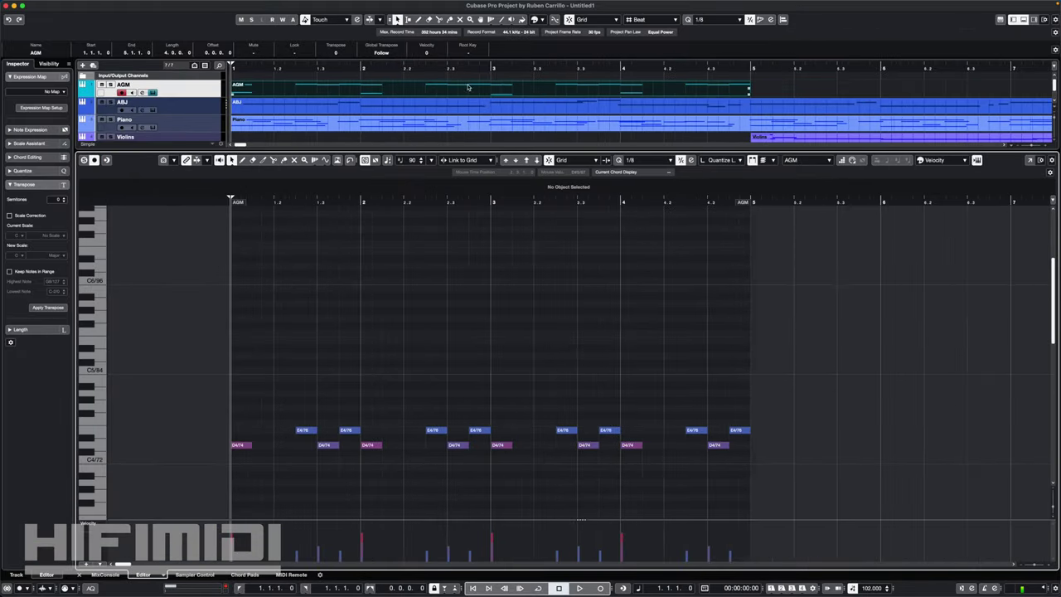
pyautogui.moveTo(233, 62); pyautogui.dragTo(532, 66)
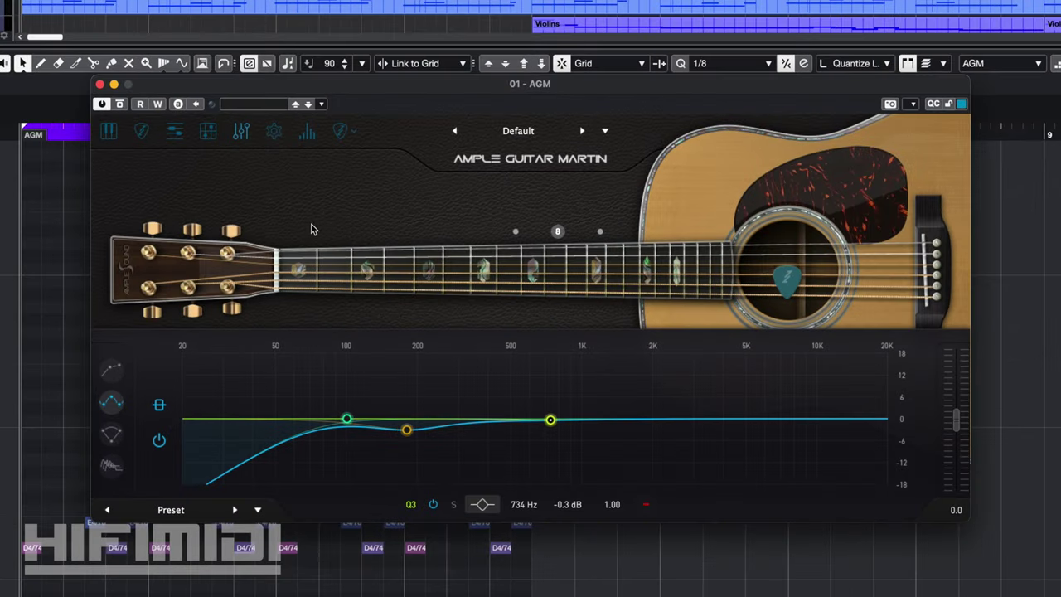
pyautogui.press('space')
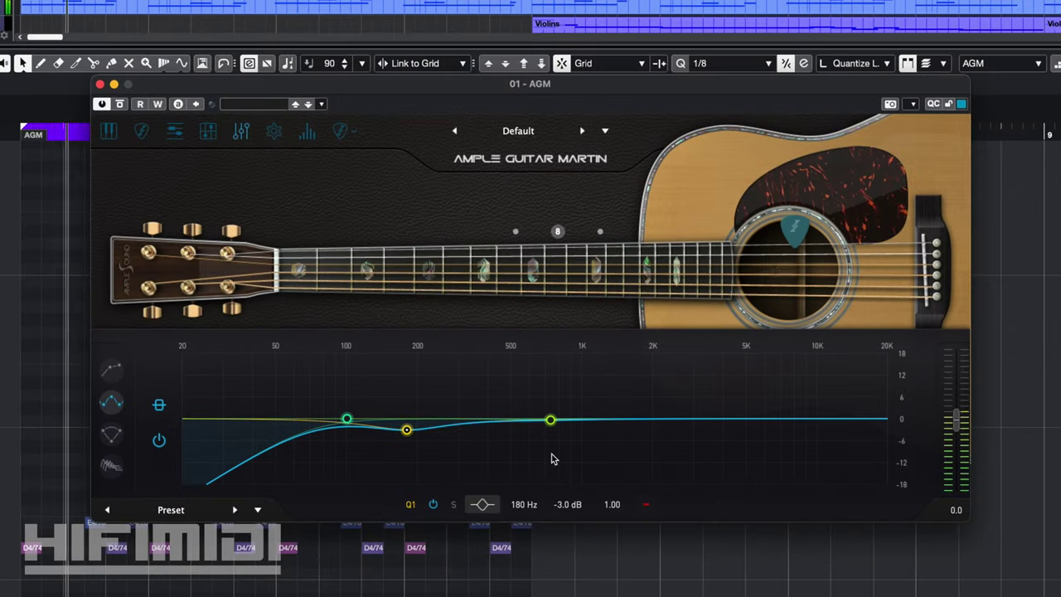
pyautogui.moveTo(549, 420); pyautogui.dragTo(510, 469)
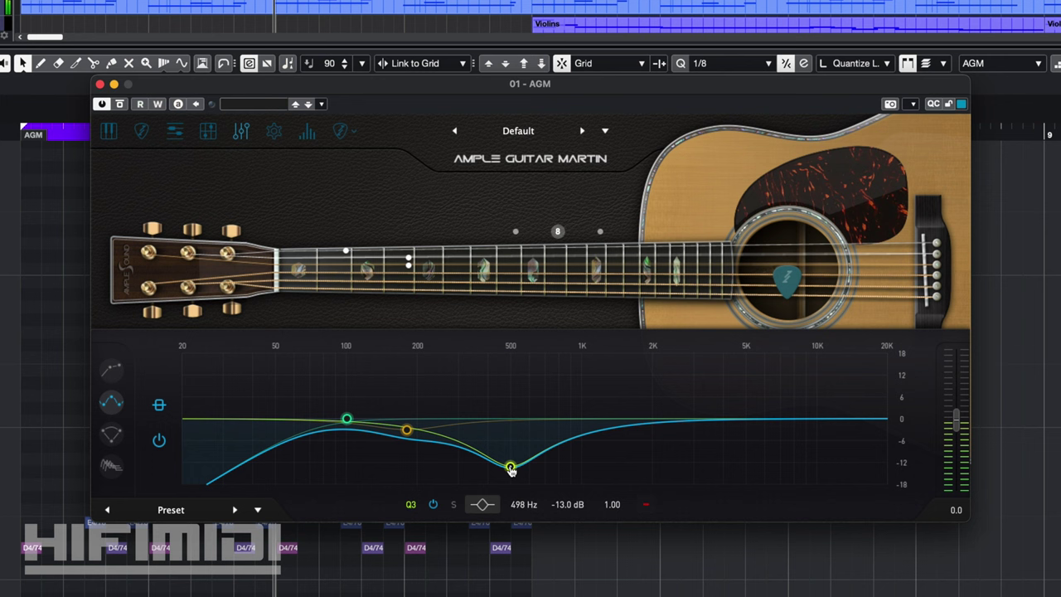
# Turn the top EQ band into a high-cut filter at 11048 Hz
pyautogui.click(857, 424)
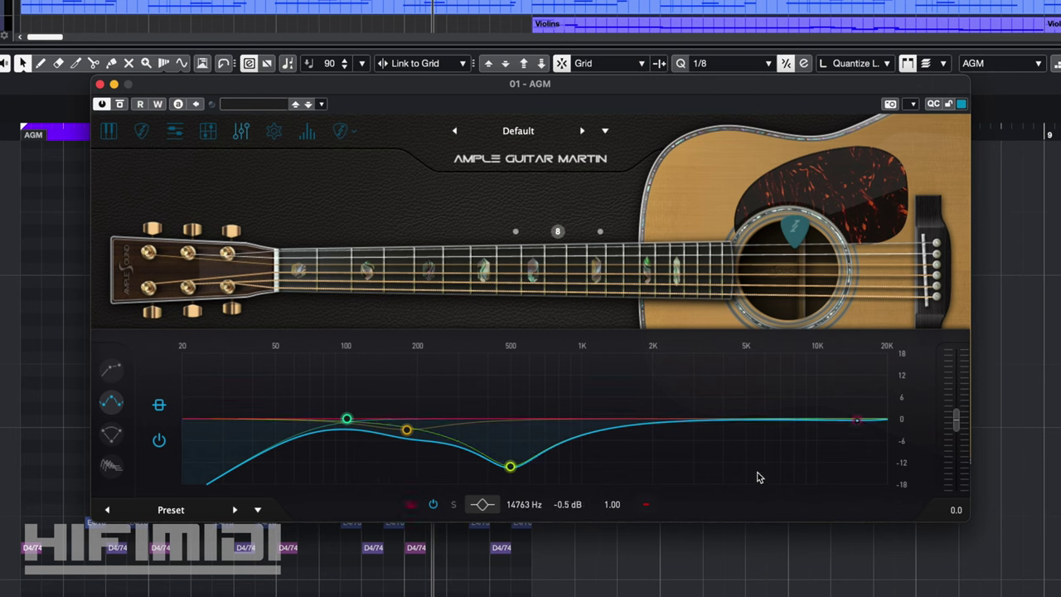
pyautogui.click(489, 508)
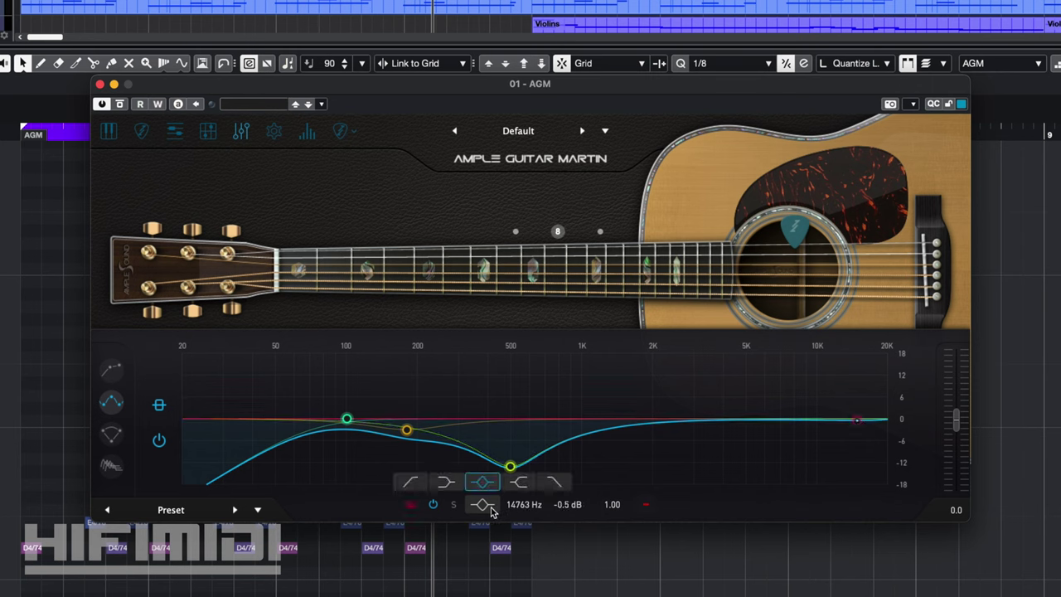
pyautogui.click(561, 484)
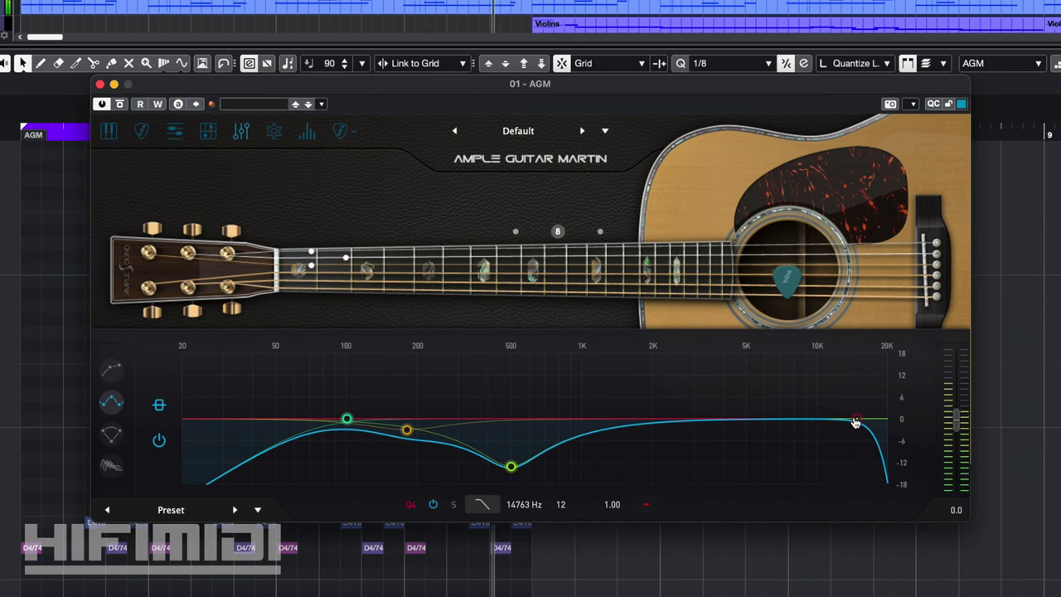
pyautogui.moveTo(856, 421); pyautogui.dragTo(826, 422)
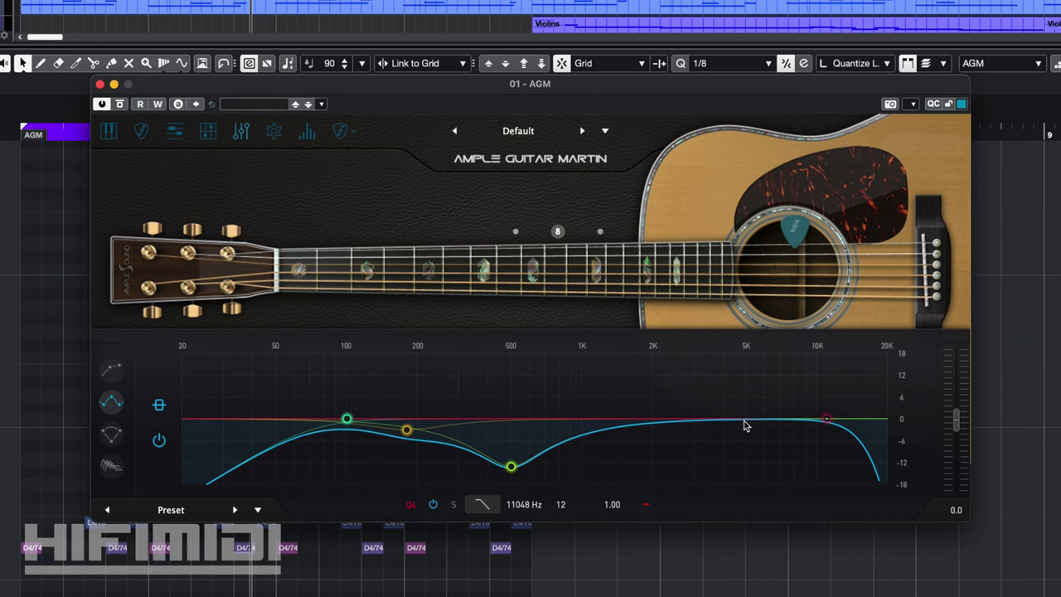
# Add a bell EQ band and pull it down to -7.0 dB at 3637 Hz
pyautogui.click(745, 423)
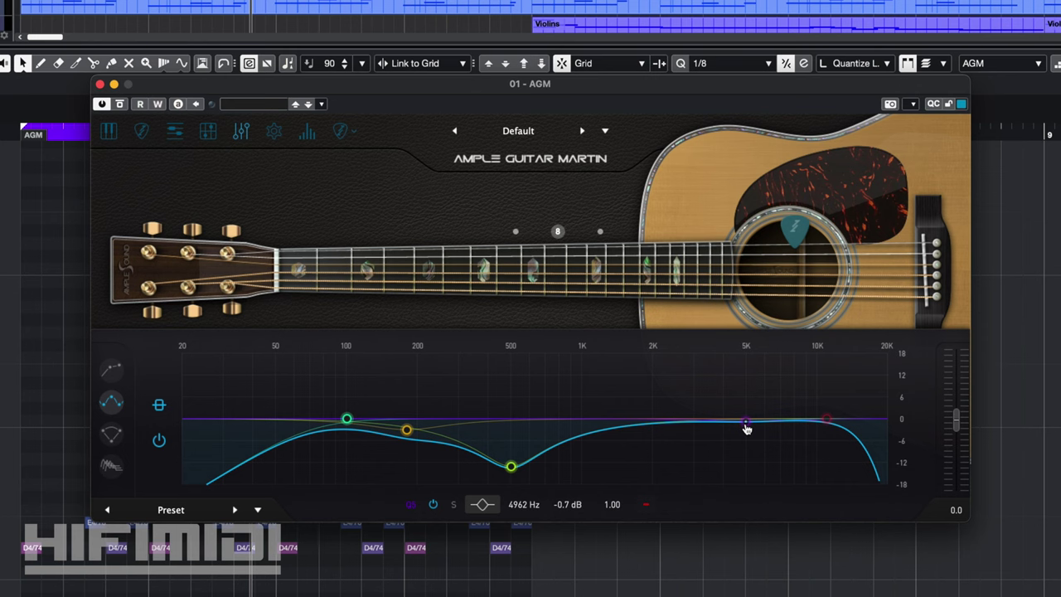
pyautogui.moveTo(746, 427); pyautogui.dragTo(712, 445)
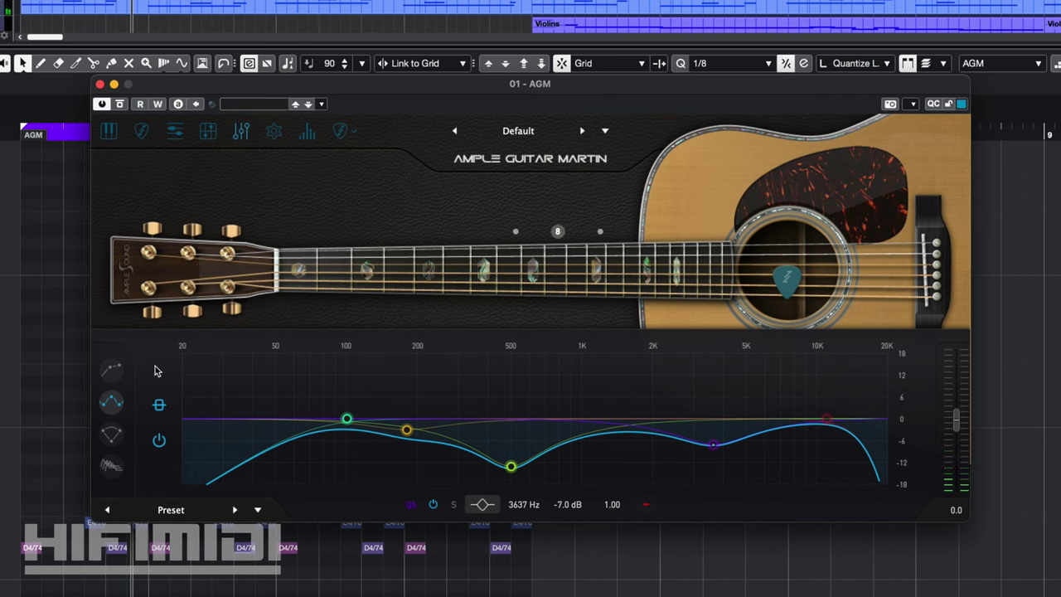
# Enable compressor Auto Gain and Auto Release, with a -26.3 dB threshold and 3.4:1 ratio
pyautogui.click(114, 370)
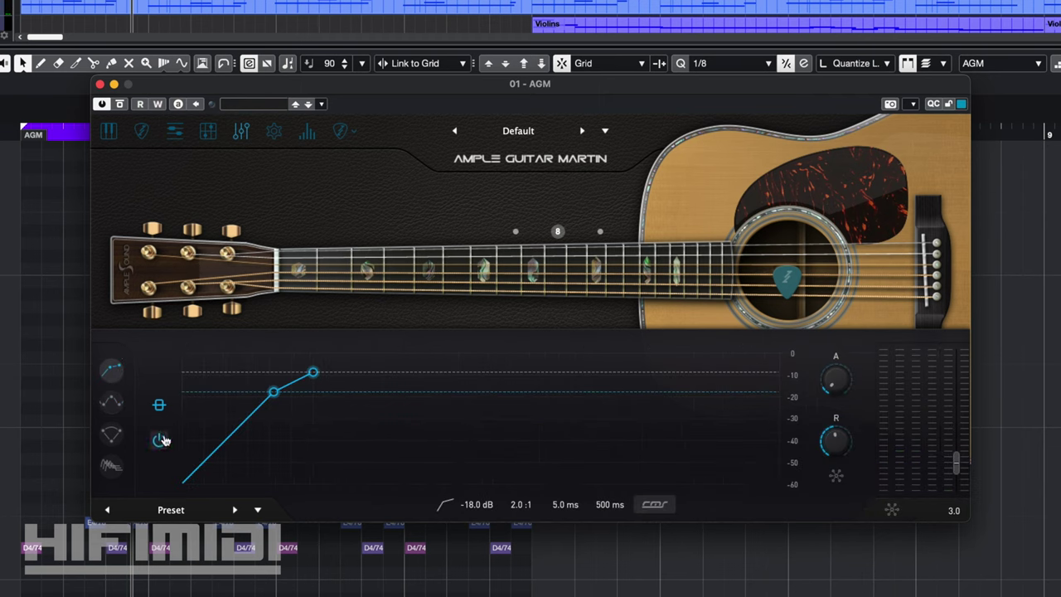
pyautogui.click(891, 511)
pyautogui.moveTo(277, 398); pyautogui.dragTo(267, 410)
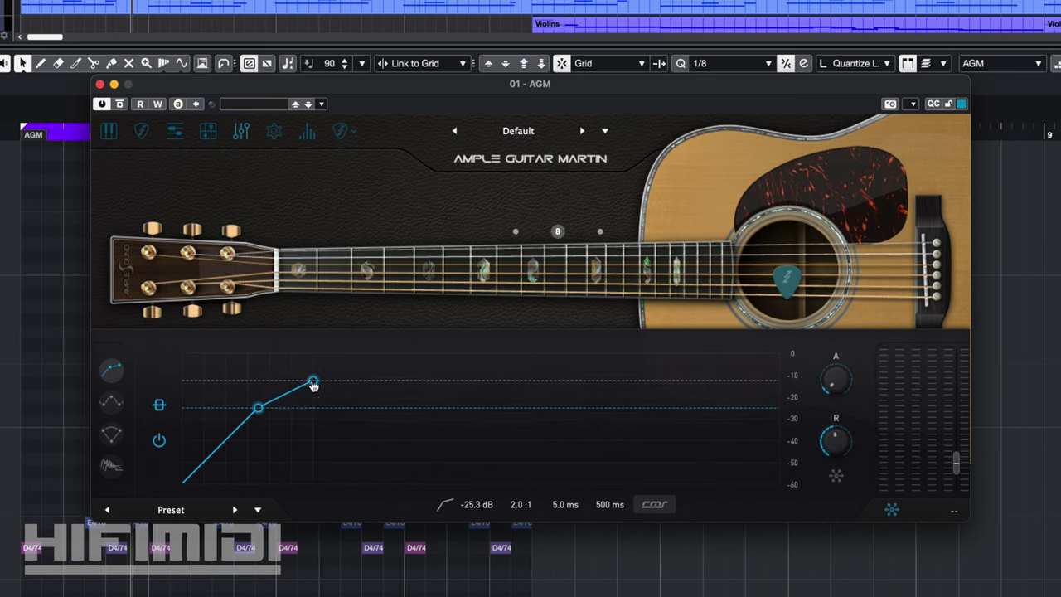
pyautogui.moveTo(312, 385); pyautogui.dragTo(312, 391)
pyautogui.press('space')
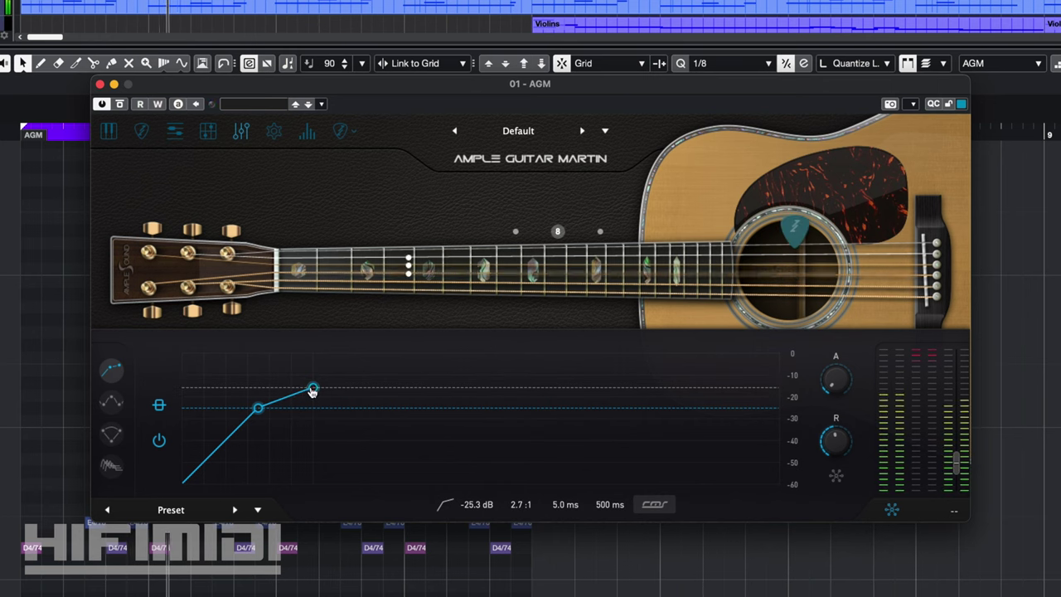
pyautogui.click(835, 475)
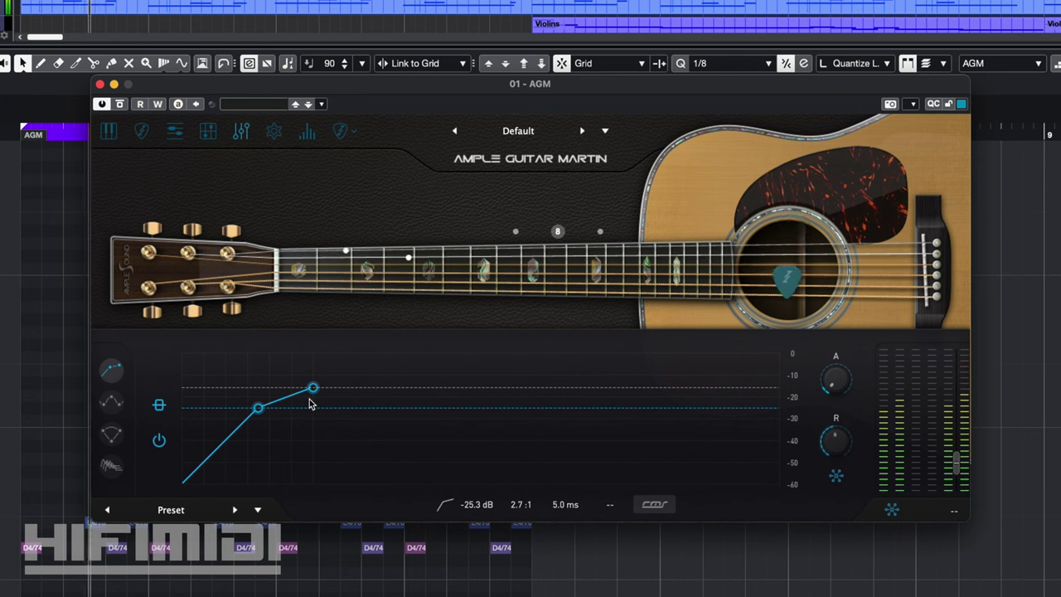
pyautogui.moveTo(313, 388); pyautogui.dragTo(312, 395)
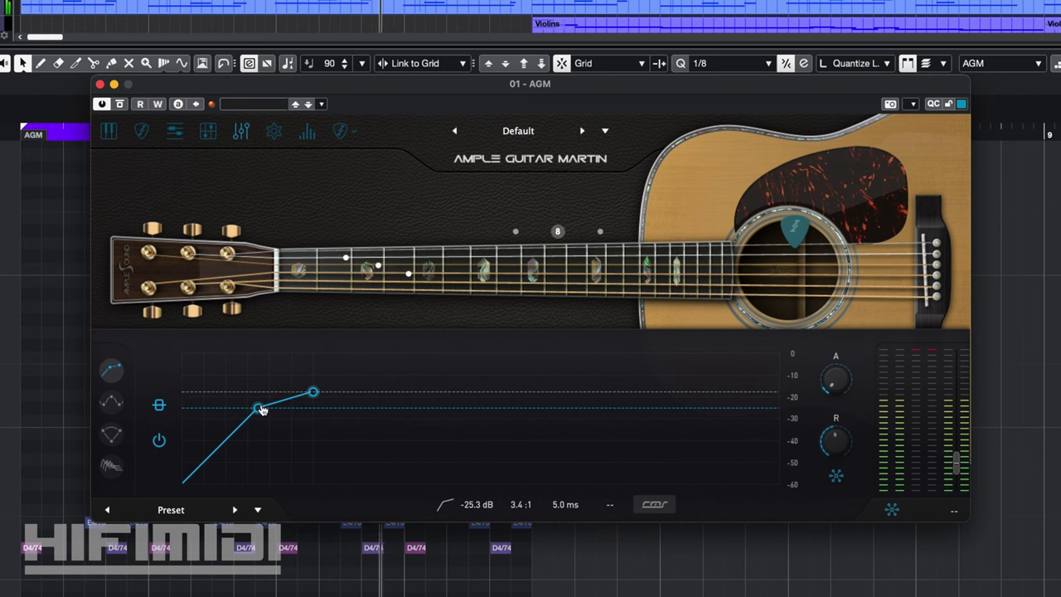
pyautogui.moveTo(257, 407); pyautogui.dragTo(259, 414)
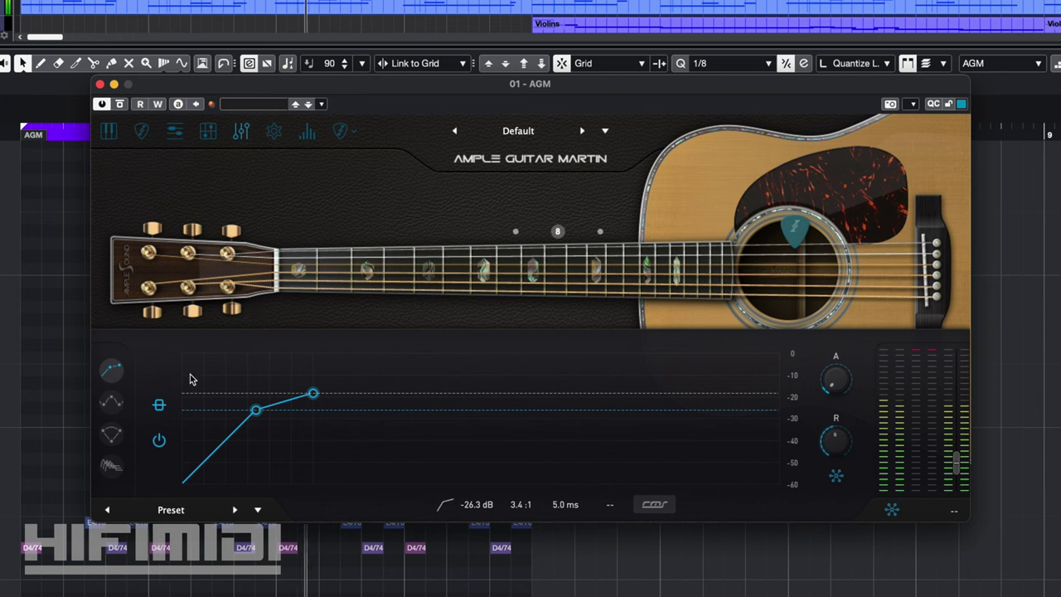
# Move the Global Envelope start from 35 ms to 0 ms and close the settings
pyautogui.click(101, 85)
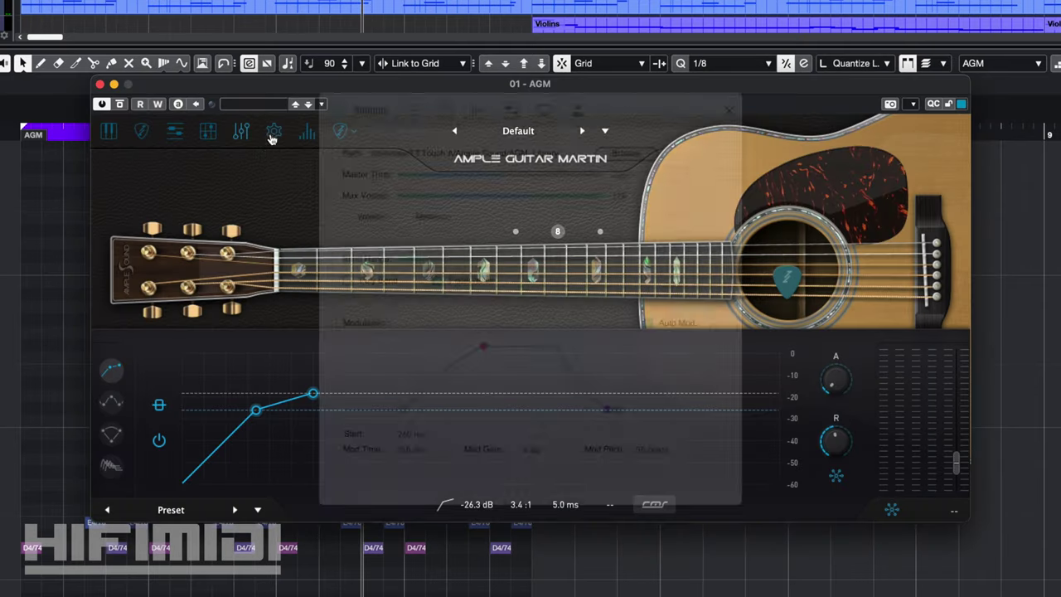
pyautogui.click(477, 118)
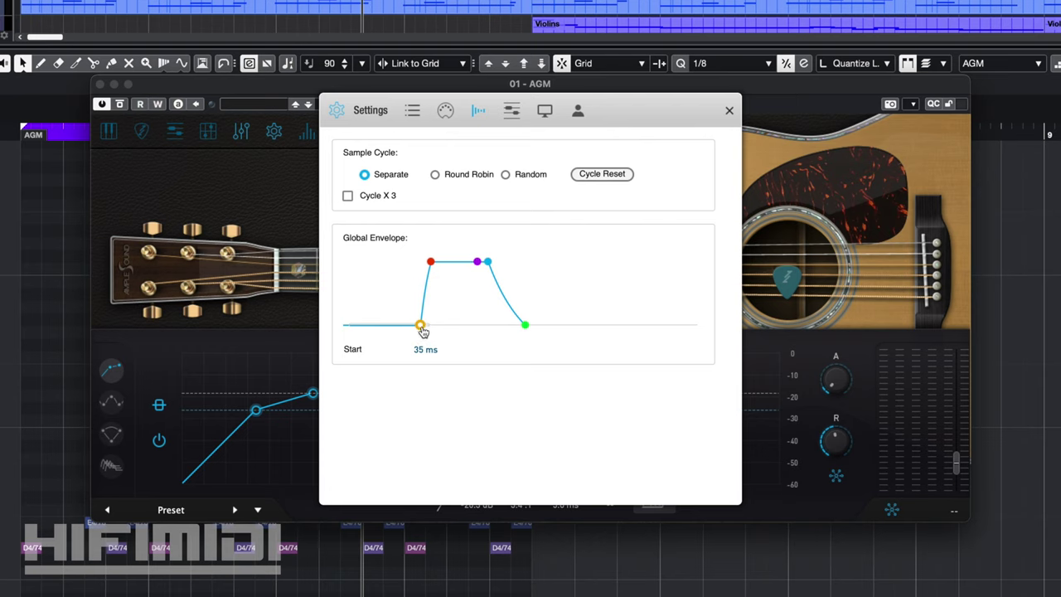
pyautogui.moveTo(422, 330); pyautogui.dragTo(345, 338)
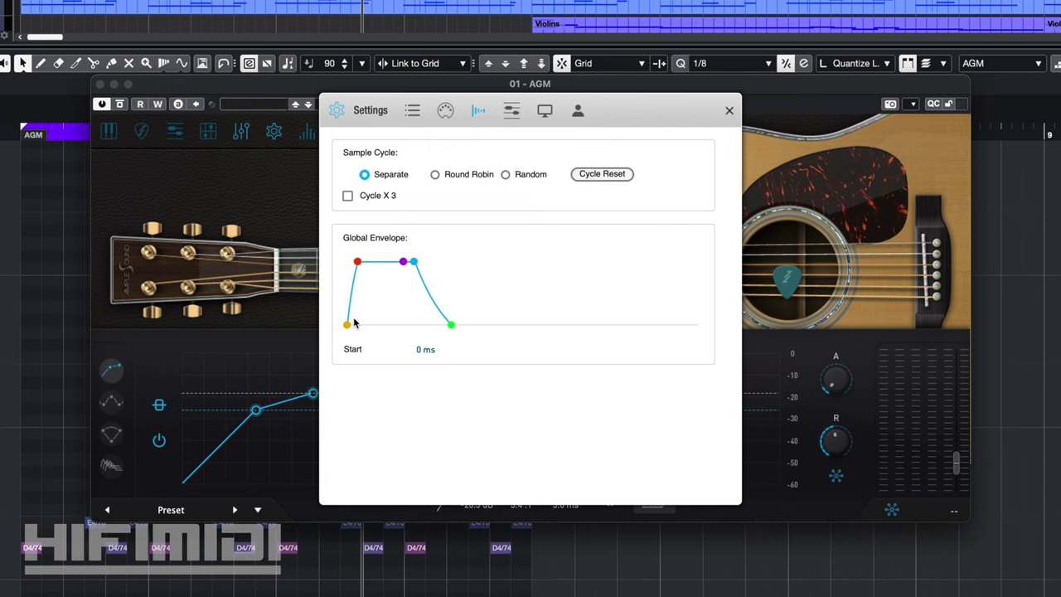
pyautogui.moveTo(358, 268)
pyautogui.click(730, 113)
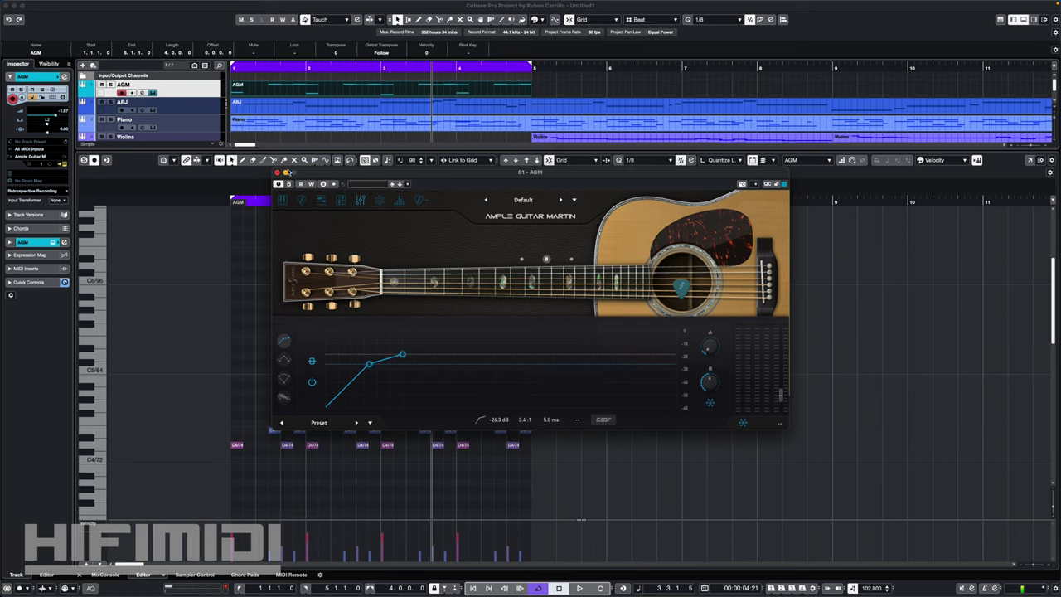
# Close the plugin window and put MIDI Modifiers in the AGM track's first MIDI insert
pyautogui.click(277, 172)
pyautogui.click(35, 256)
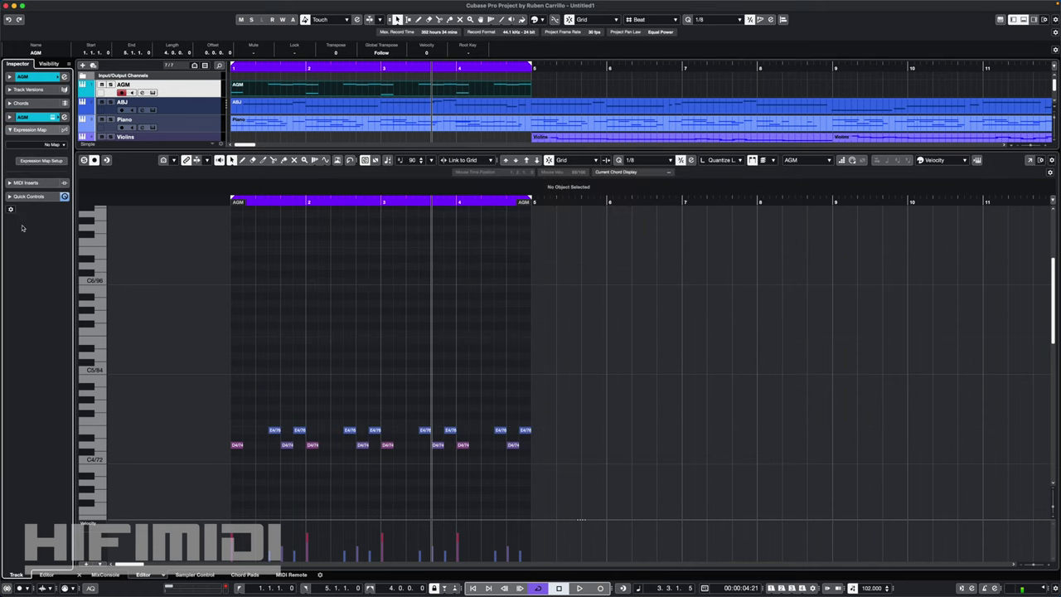
pyautogui.click(38, 183)
pyautogui.click(37, 168)
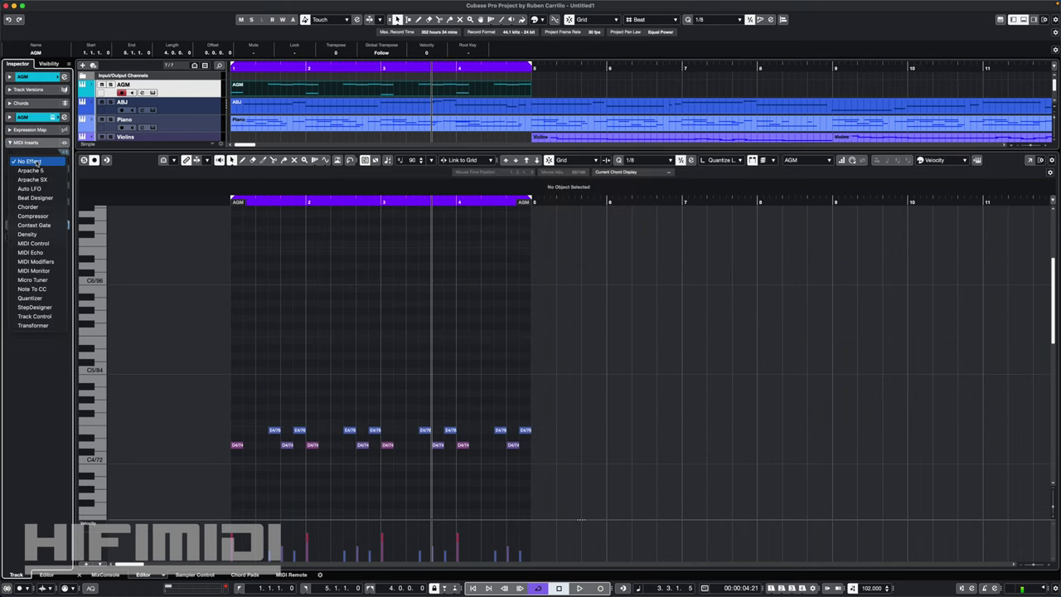
pyautogui.click(48, 247)
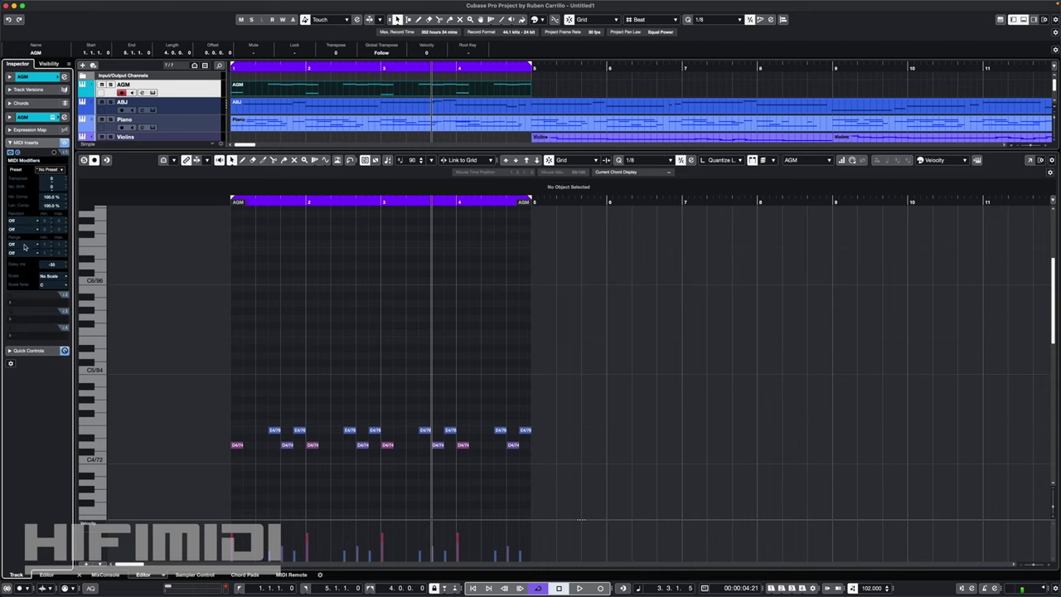
pyautogui.press('super+alt+e')
# Zoom out and duplicate the AGM part three times to reach bar 17
pyautogui.press('space')
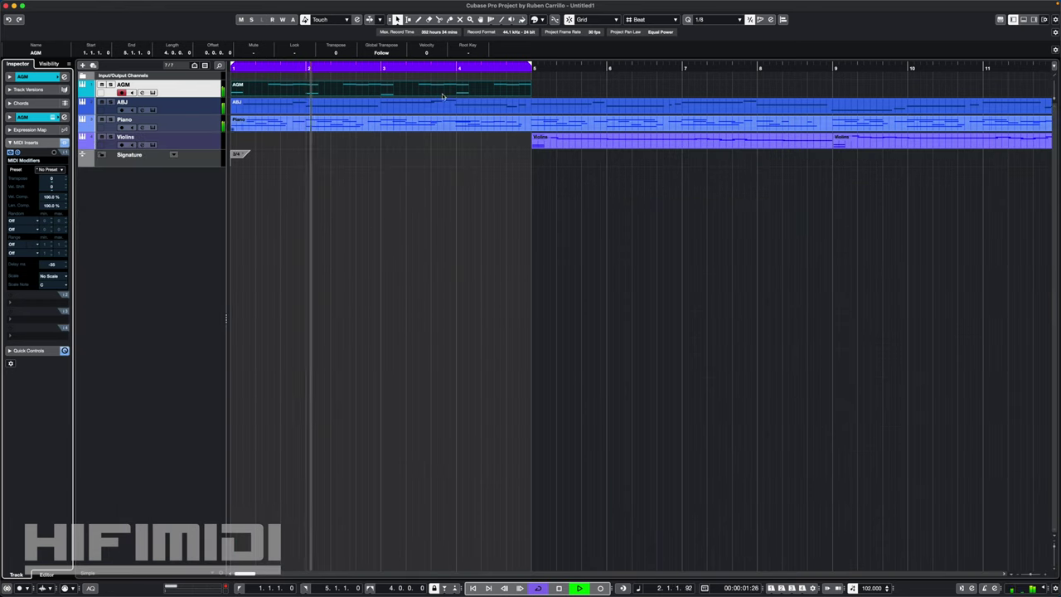
pyautogui.press('space')
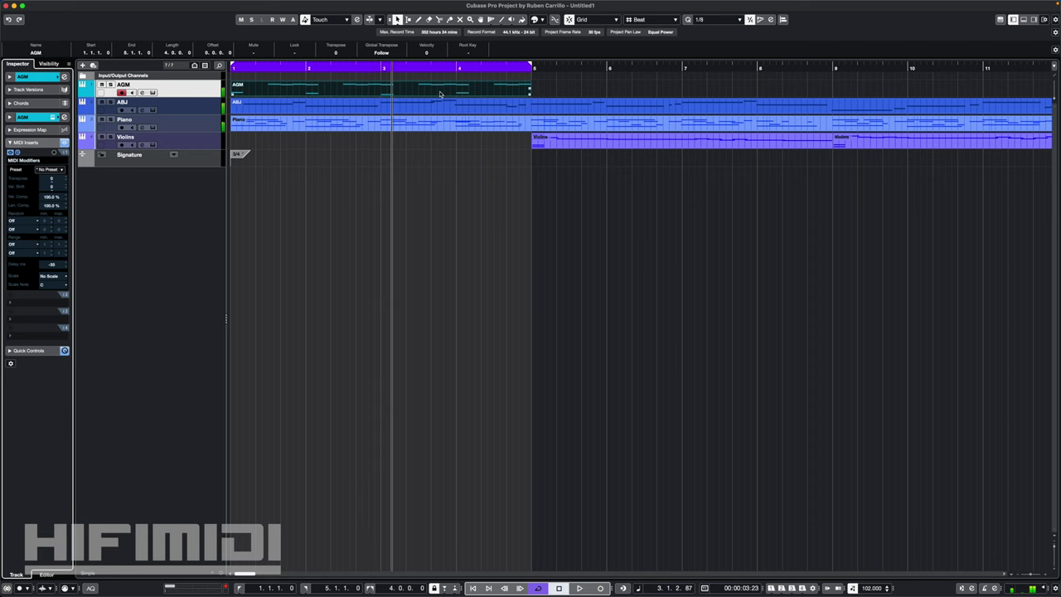
pyautogui.press('g')
pyautogui.press('g')
pyautogui.press('g')
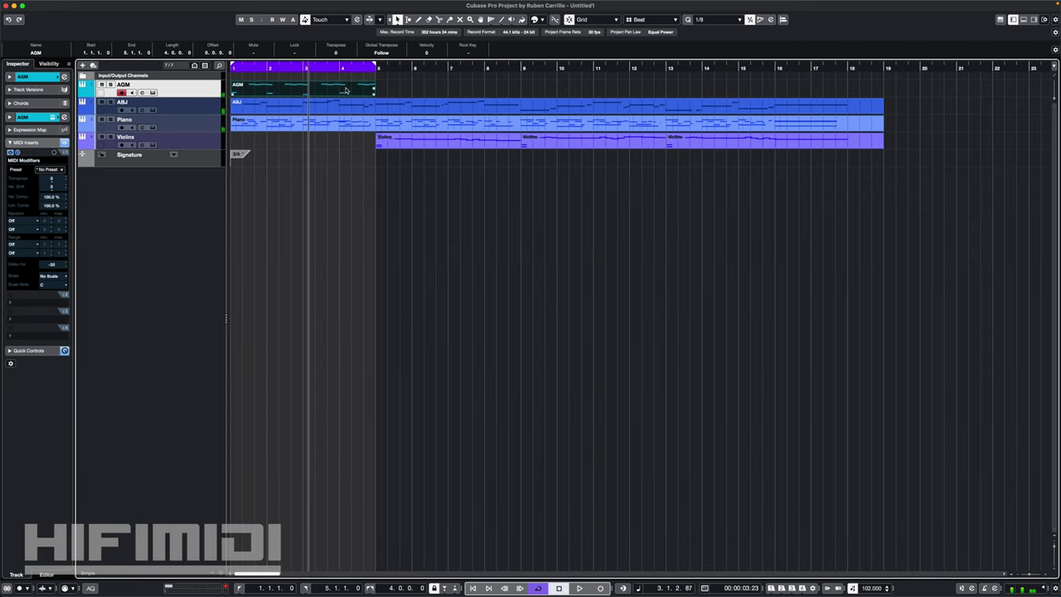
pyautogui.press('super+d')
pyautogui.press('super+d')
pyautogui.press('super+d')
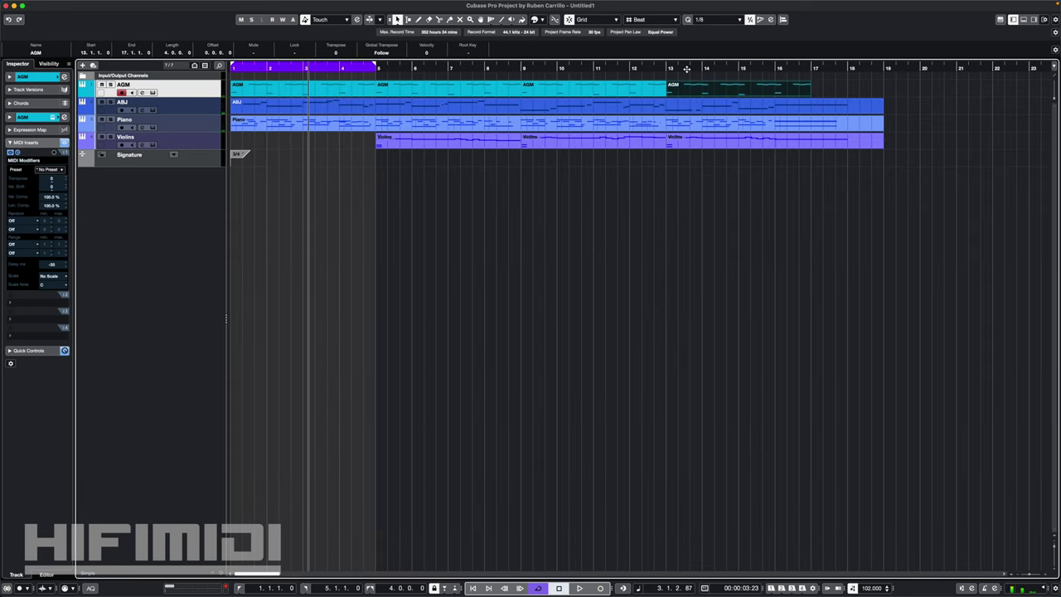
# Turn off cycle, clear the bars 1–5 locators, and play the arrangement from bar 1
pyautogui.click(823, 87)
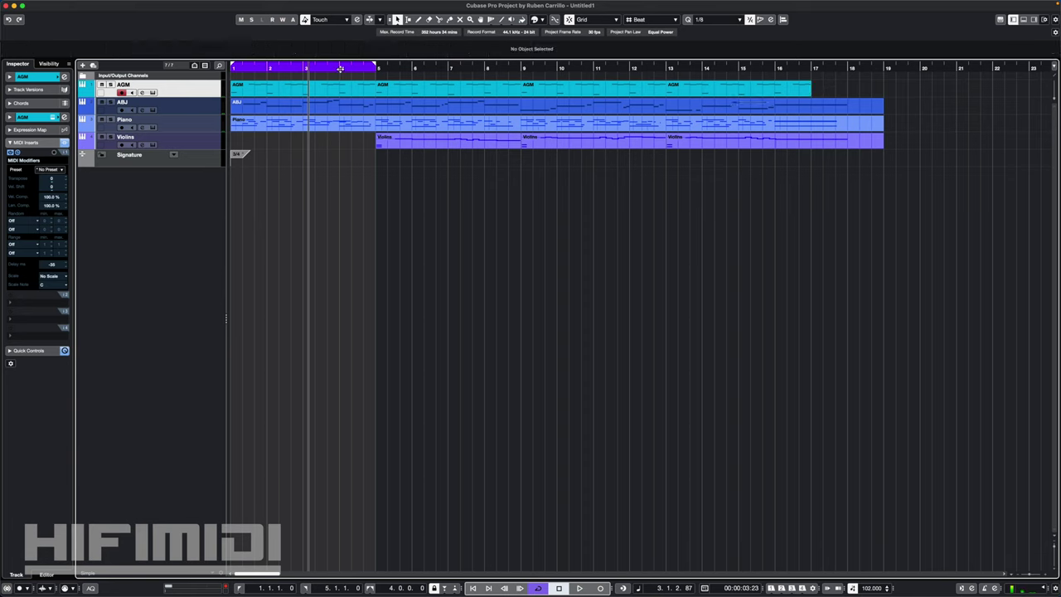
pyautogui.press('Home')
pyautogui.press('KP_Divide')
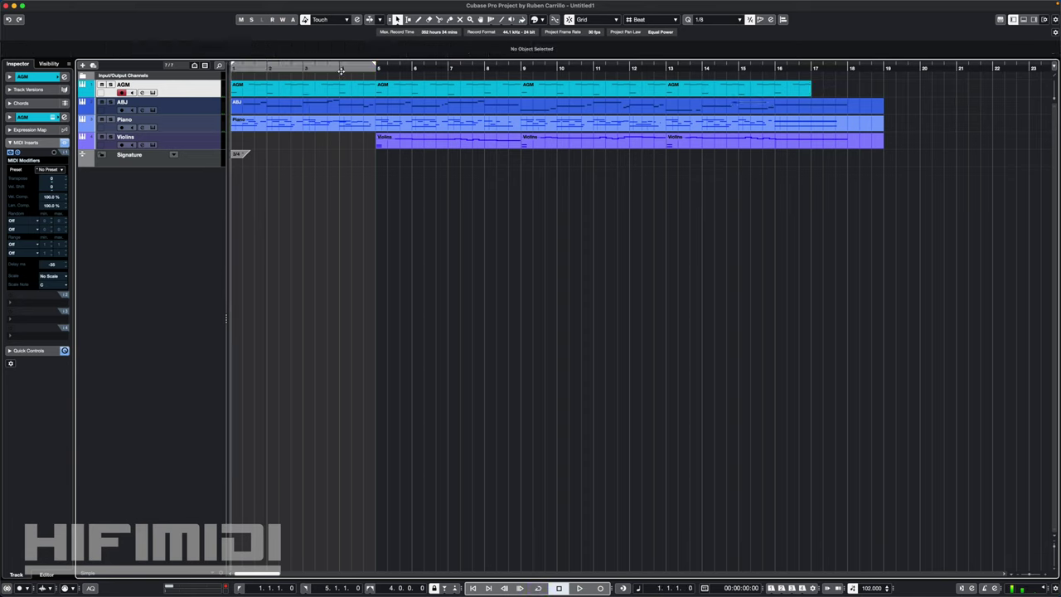
pyautogui.click(341, 72)
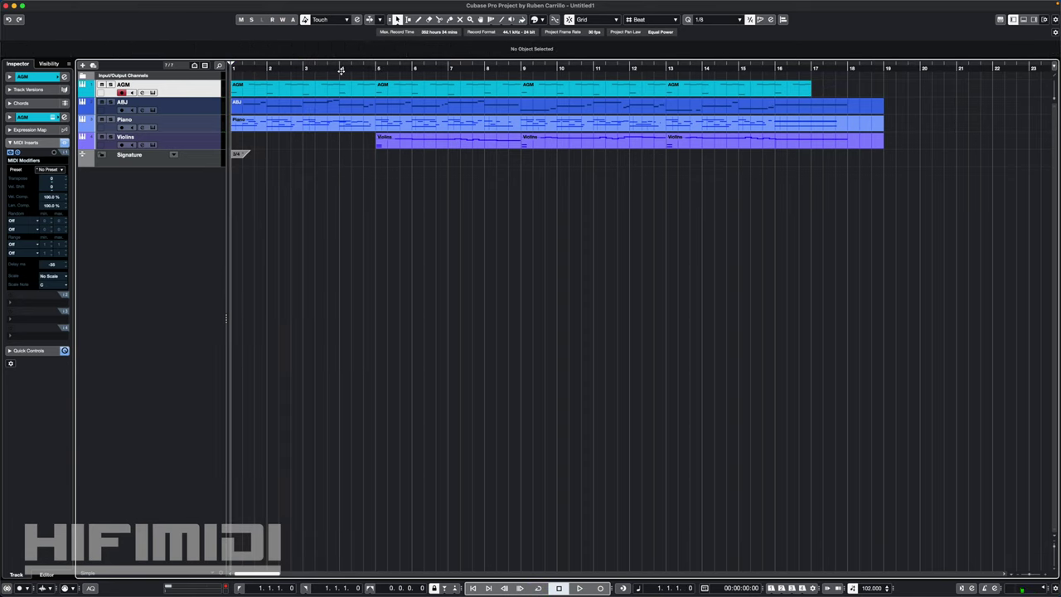
pyautogui.press('space')
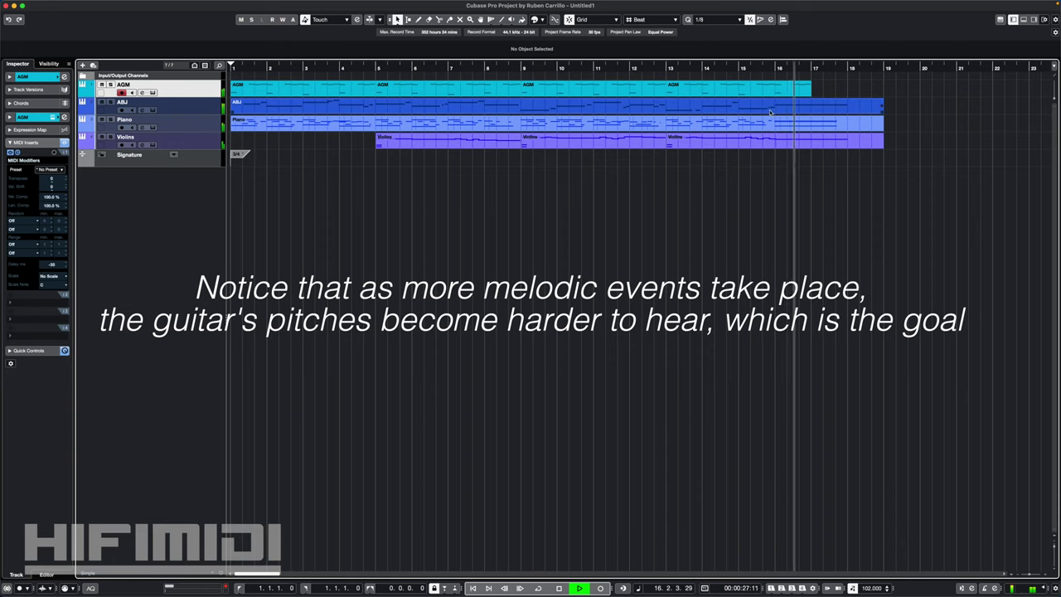
pyautogui.press('space')
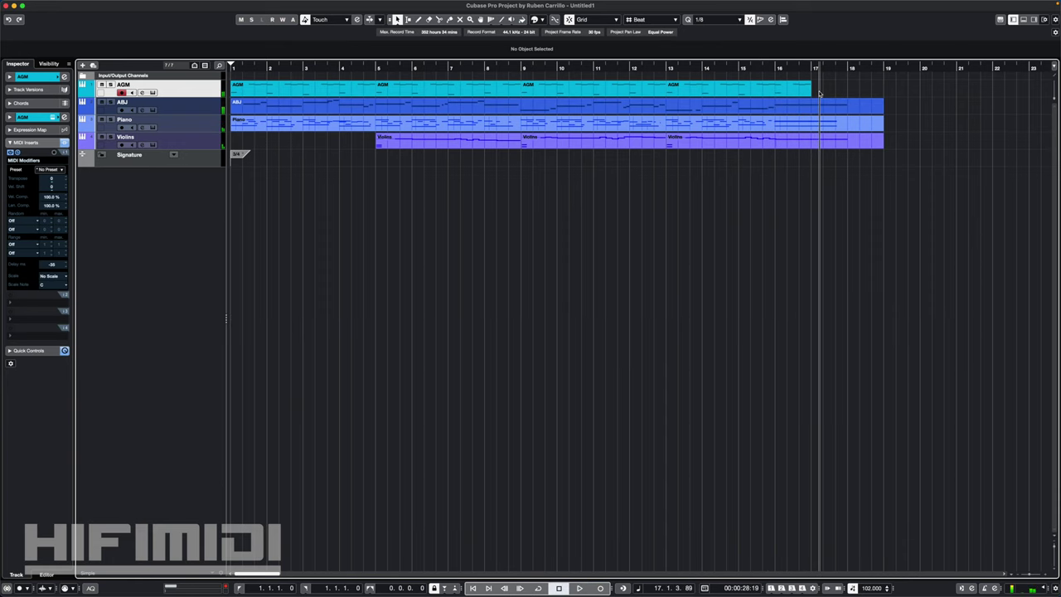